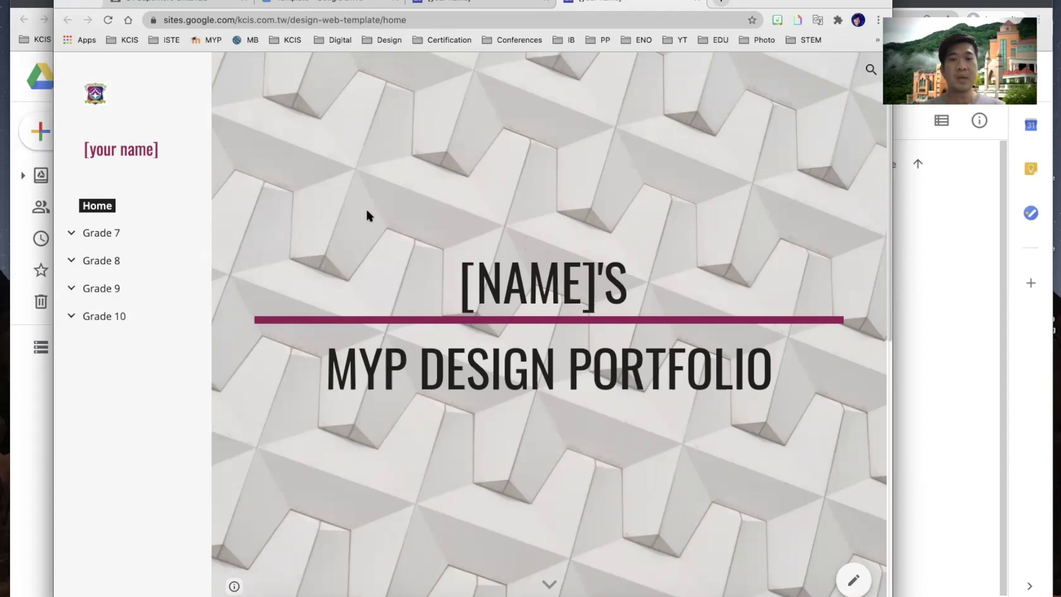
{"action": "scroll", "coordinate": [465, 354], "scroll_direction": "down", "scroll_amount": 3}
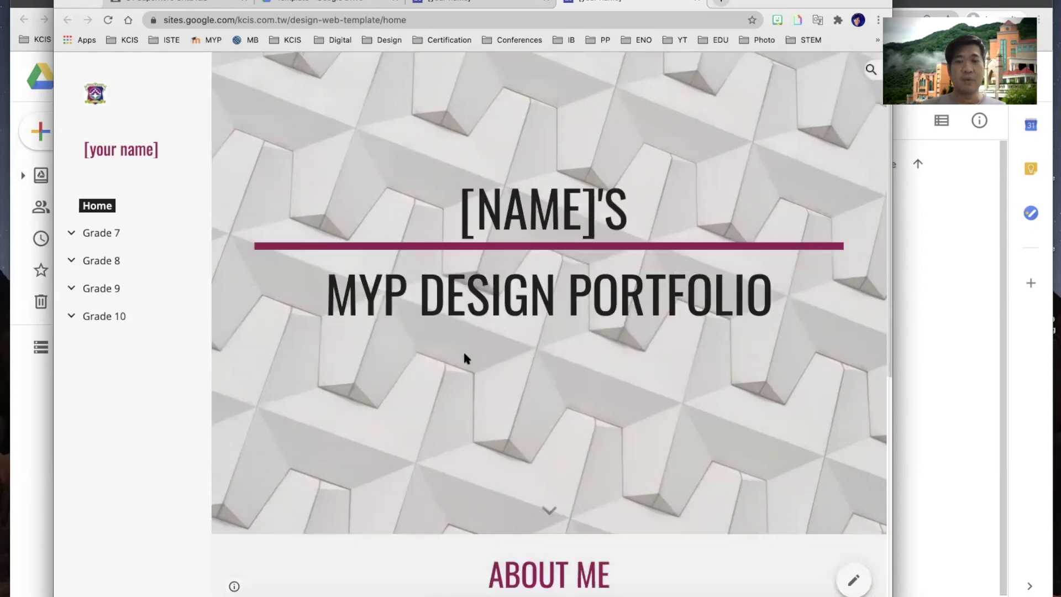
{"action": "scroll", "coordinate": [465, 354], "scroll_direction": "up", "scroll_amount": 3}
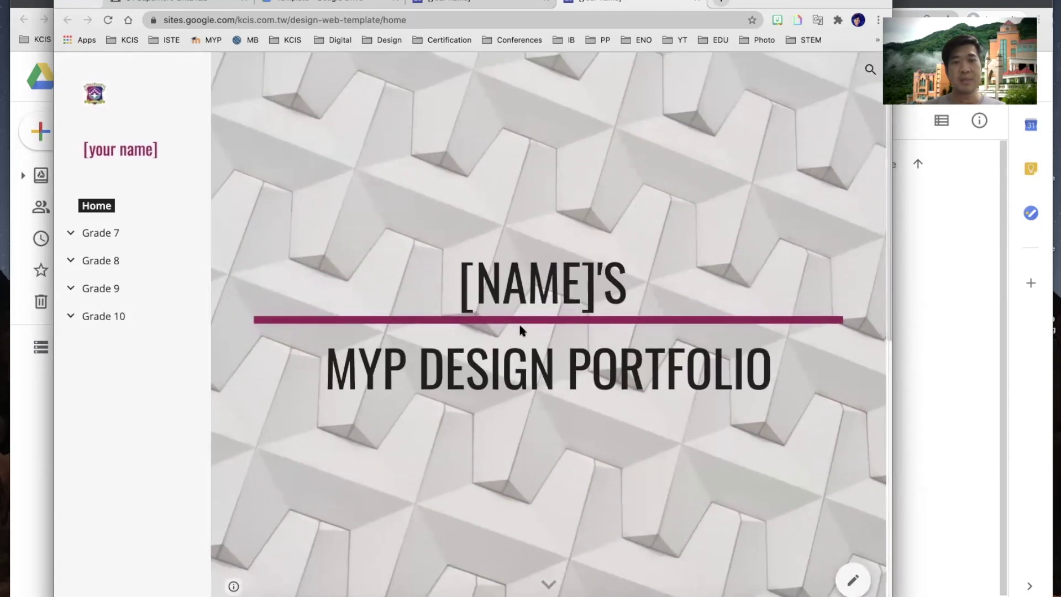
{"action": "scroll", "coordinate": [520, 329], "scroll_direction": "down", "scroll_amount": 1}
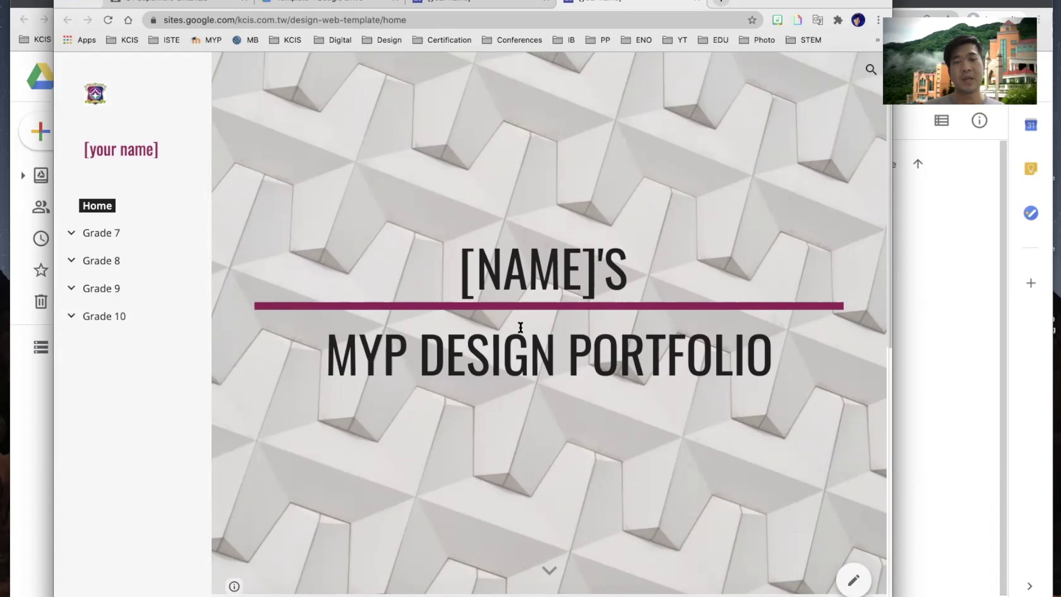
{"action": "scroll", "coordinate": [520, 328], "scroll_direction": "down", "scroll_amount": 2}
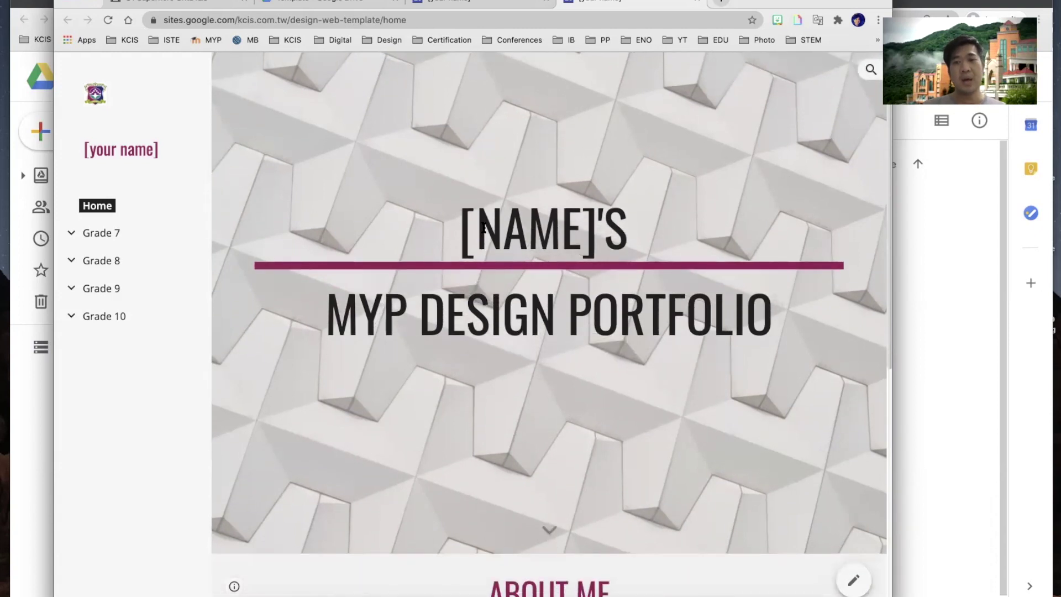
{"action": "left_click_drag", "start_coordinate": [462, 228], "coordinate": [591, 251]}
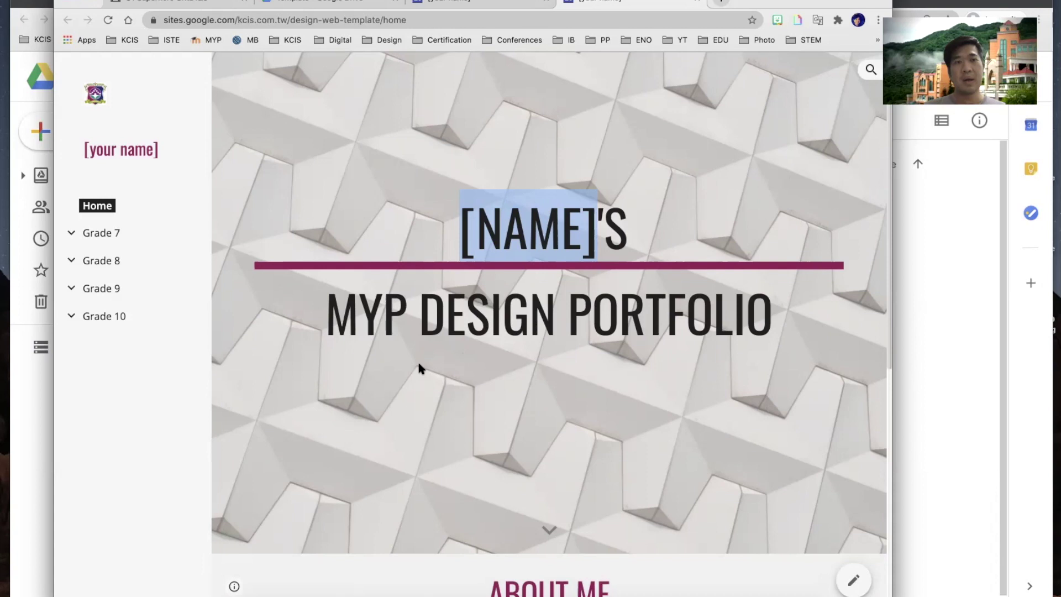
{"action": "scroll", "coordinate": [419, 368], "scroll_direction": "down", "scroll_amount": 4}
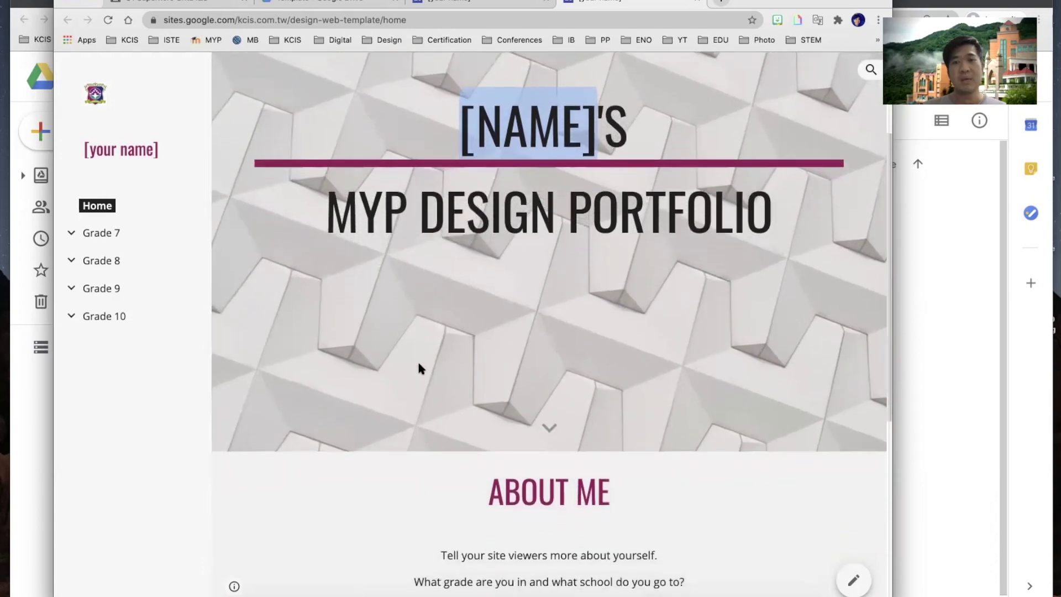
{"action": "scroll", "coordinate": [419, 365], "scroll_direction": "down", "scroll_amount": 4}
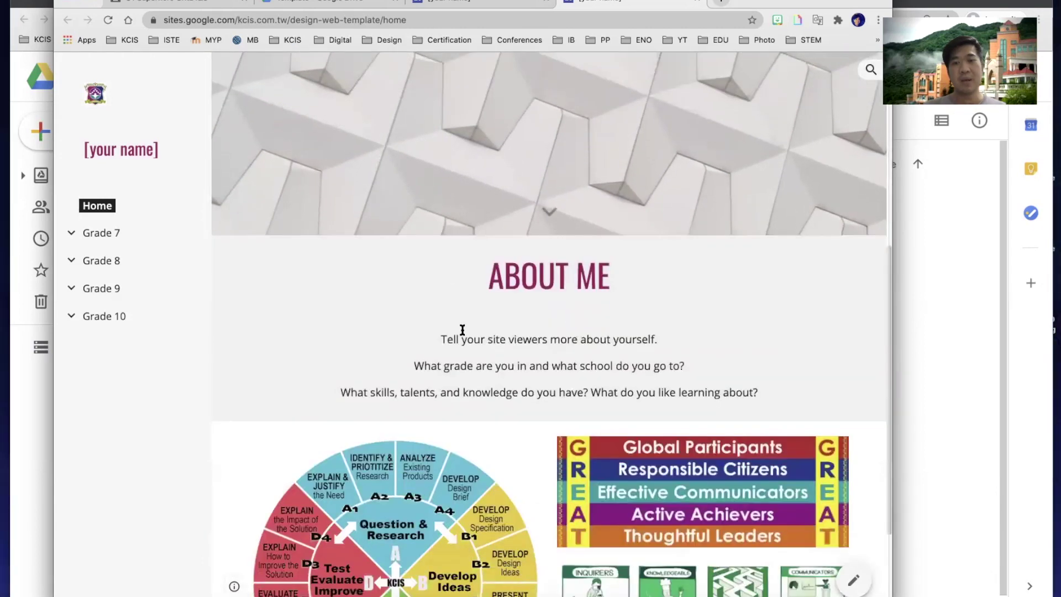
{"action": "left_click_drag", "start_coordinate": [423, 339], "coordinate": [619, 407]}
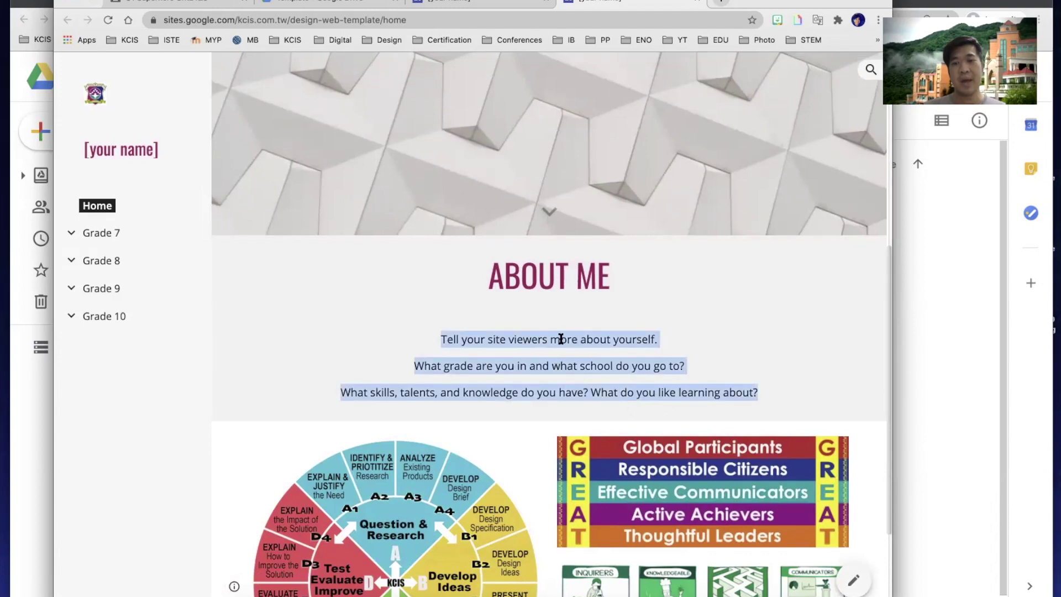
{"action": "scroll", "coordinate": [591, 341], "scroll_direction": "down", "scroll_amount": 3}
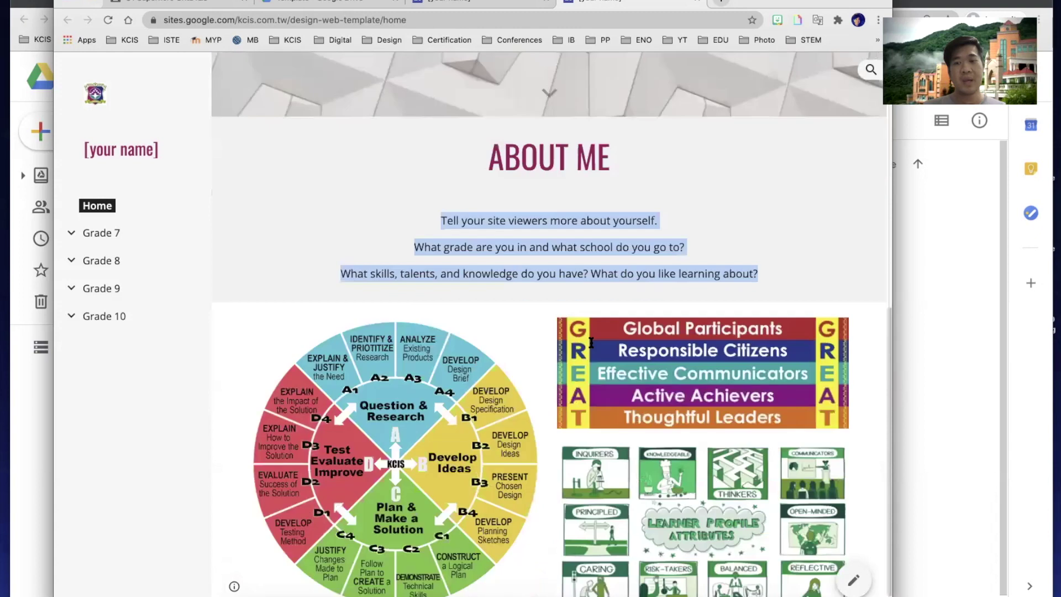
{"action": "scroll", "coordinate": [591, 343], "scroll_direction": "up", "scroll_amount": 5}
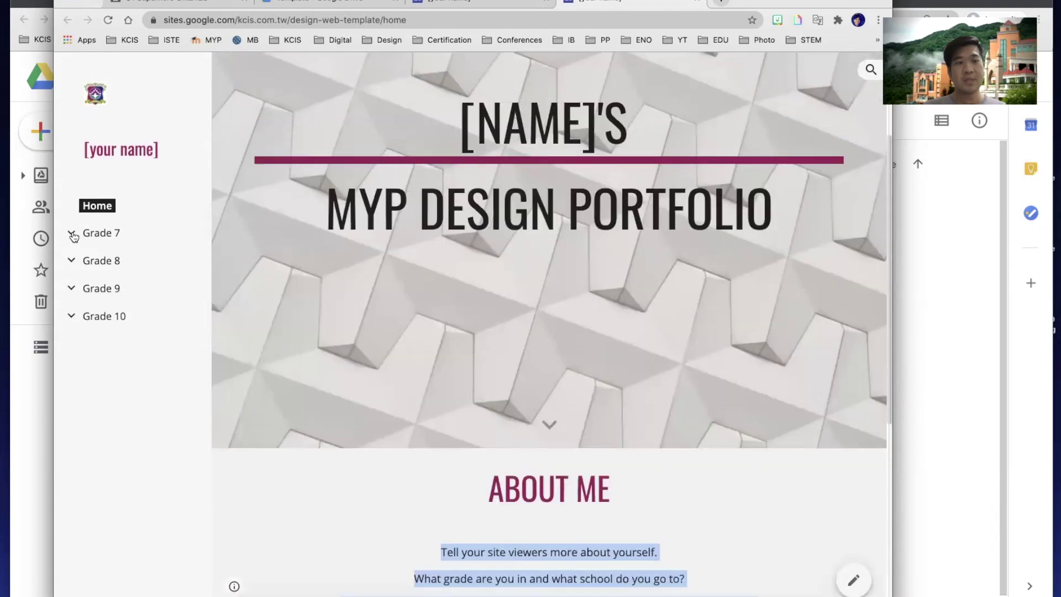
{"action": "left_click", "coordinate": [72, 234]}
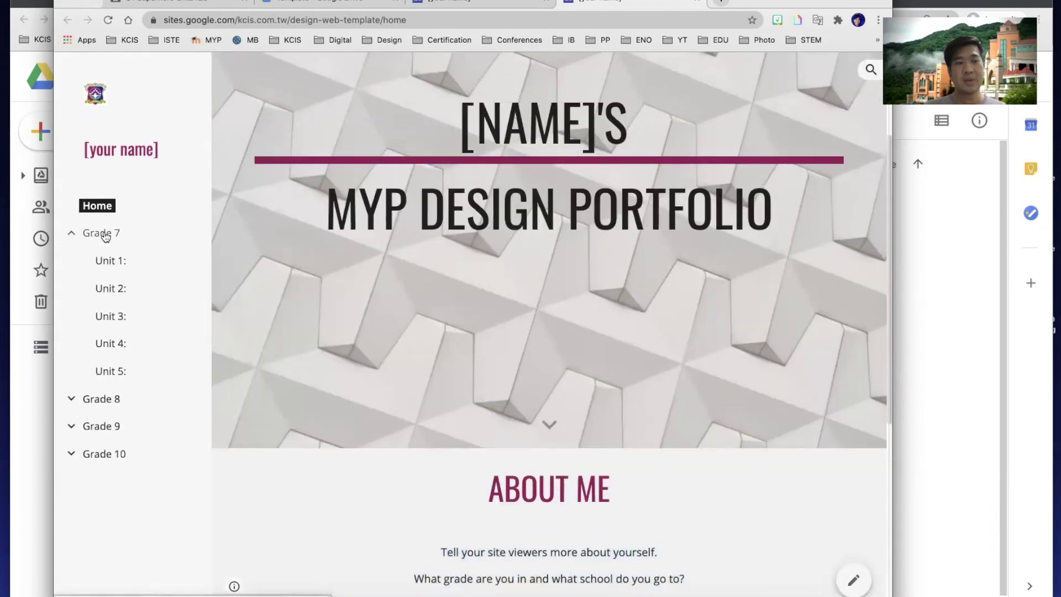
{"action": "left_click", "coordinate": [71, 398]}
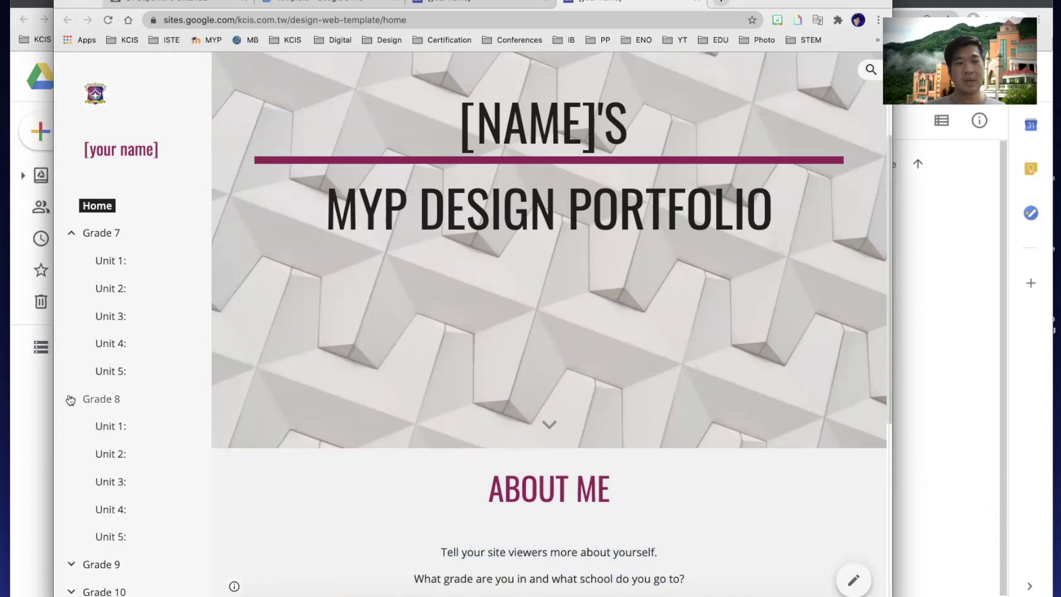
{"action": "left_click", "coordinate": [71, 398]}
{"action": "left_click", "coordinate": [70, 233]}
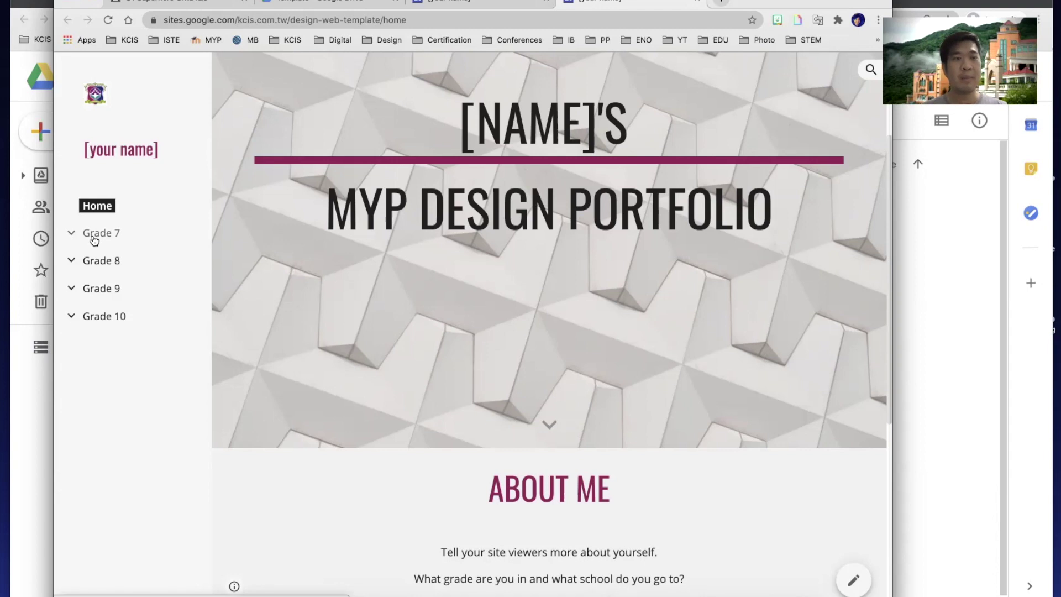
Browse the Grade 7 Unit 2 through Unit 5 pages, then open Unit 1: Paper Airplane.
{"action": "left_click", "coordinate": [94, 235]}
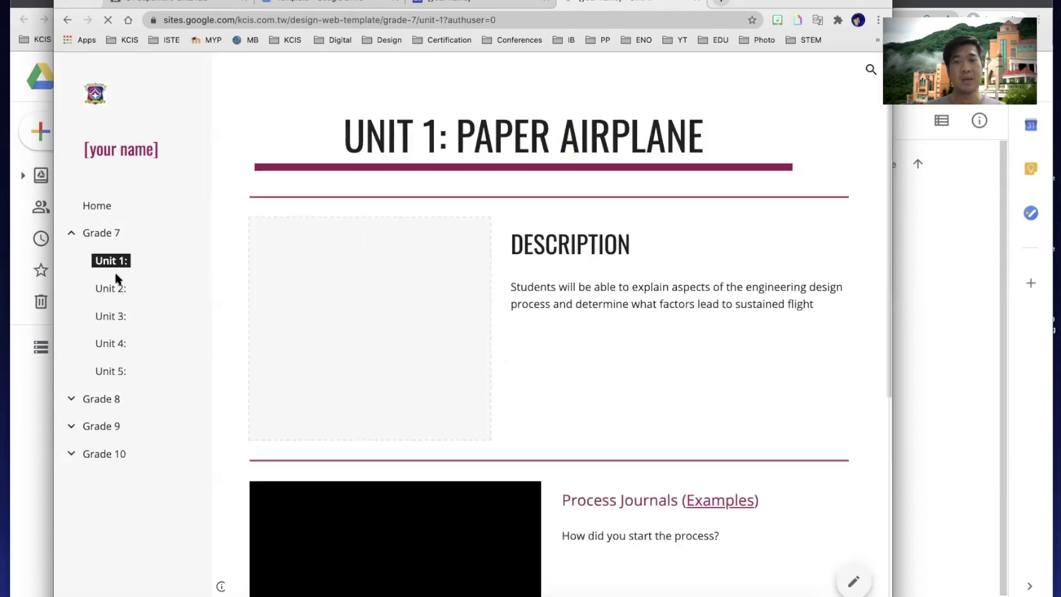
{"action": "scroll", "coordinate": [515, 301], "scroll_direction": "down", "scroll_amount": 1}
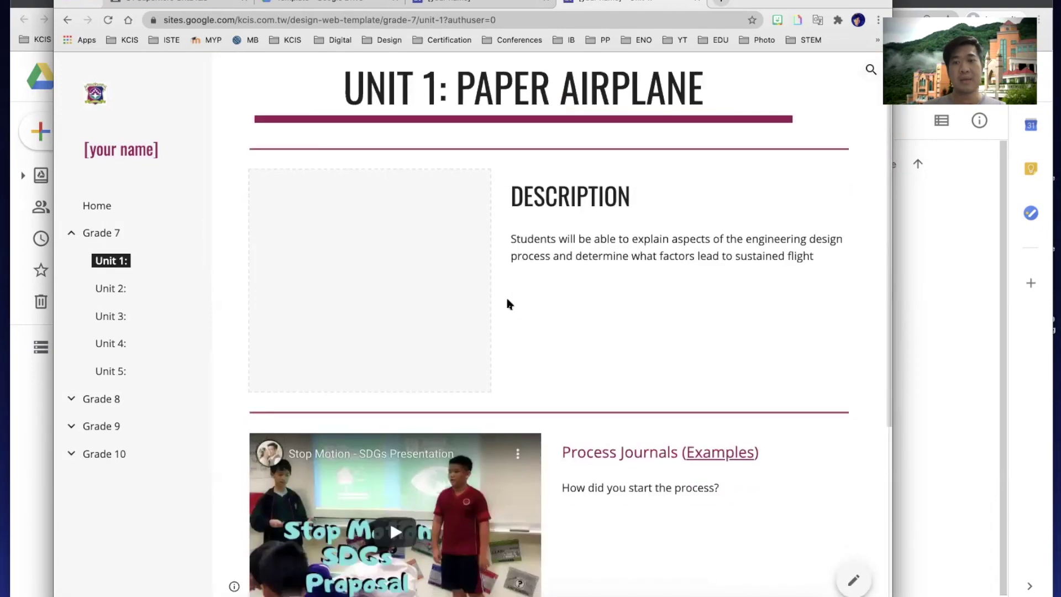
{"action": "left_click", "coordinate": [111, 293]}
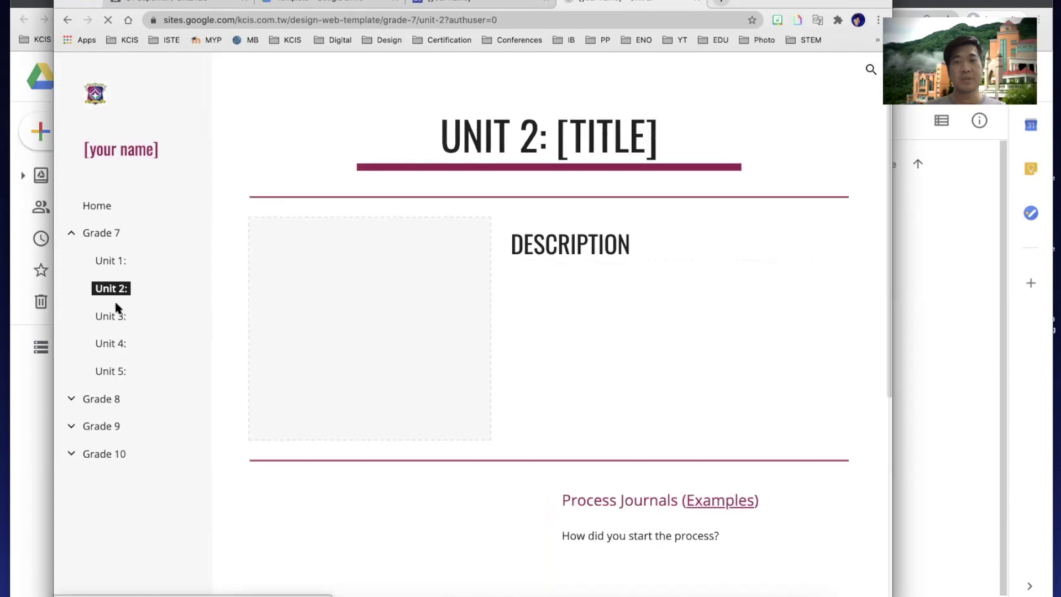
{"action": "left_click", "coordinate": [120, 322]}
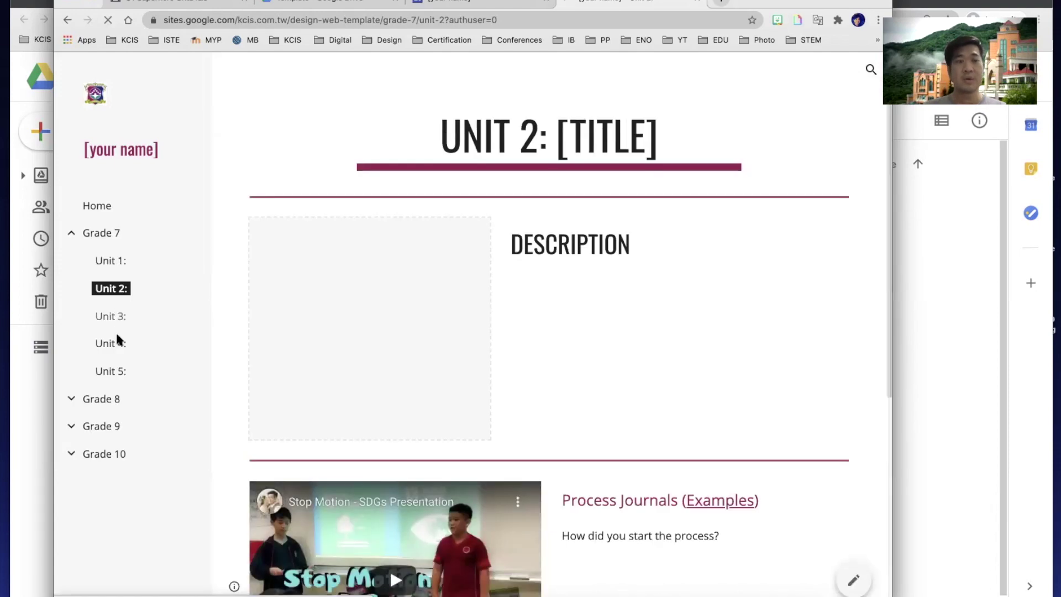
{"action": "left_click", "coordinate": [115, 346]}
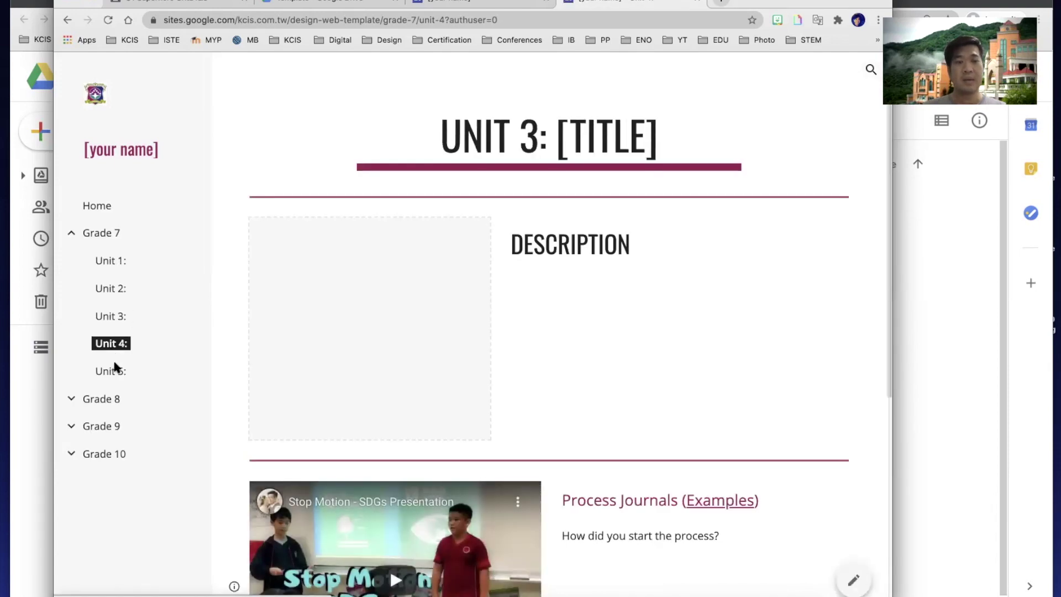
{"action": "left_click", "coordinate": [113, 372]}
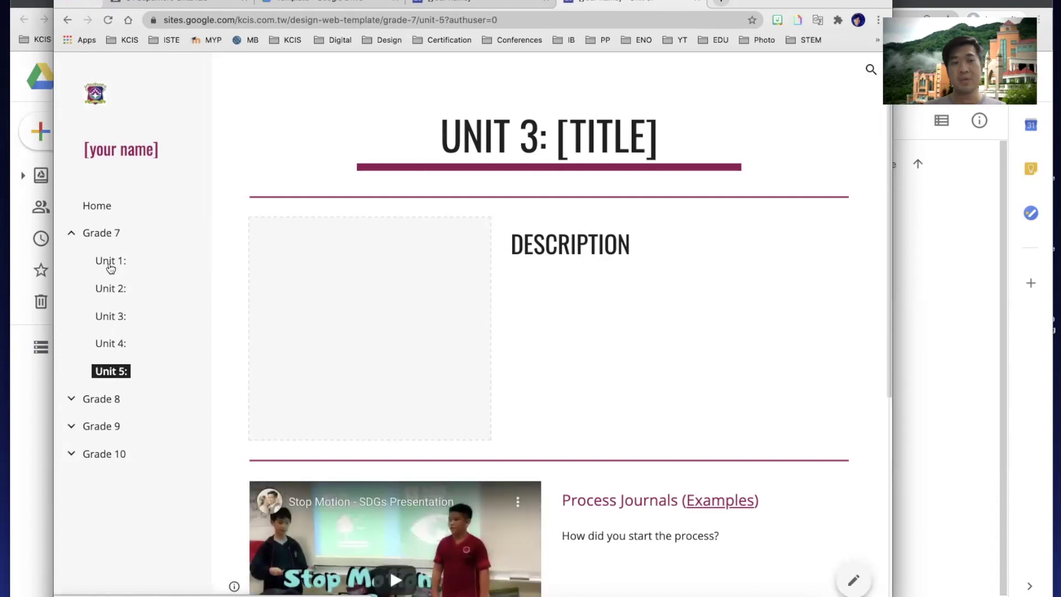
{"action": "left_click", "coordinate": [110, 264]}
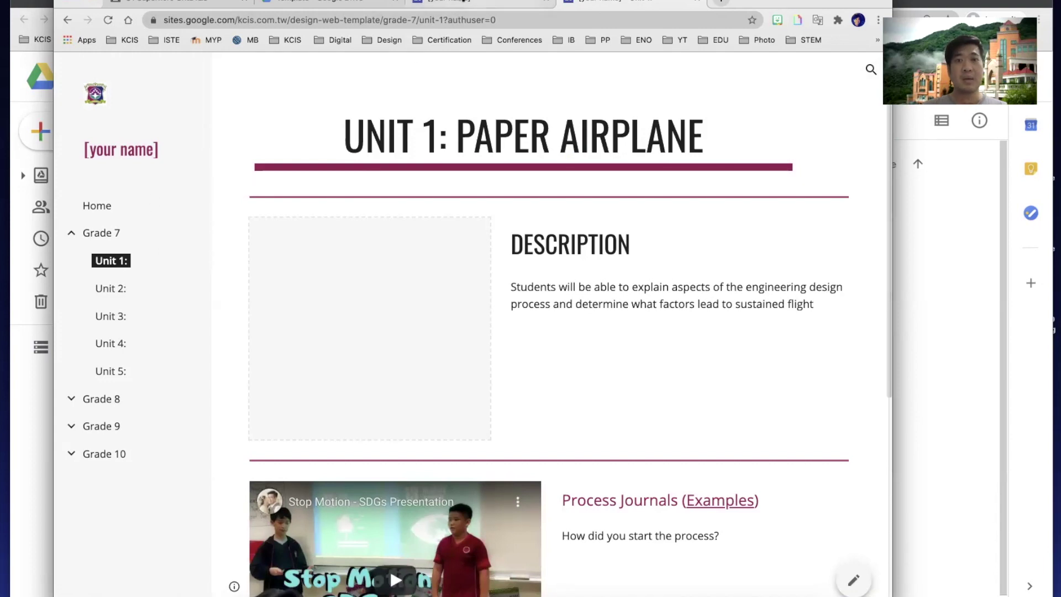
Switch to the Sites editor and scroll through the Home page's title banner, About Me section and images.
{"action": "left_click", "coordinate": [461, 3]}
{"action": "scroll", "coordinate": [440, 140], "scroll_direction": "down", "scroll_amount": 10}
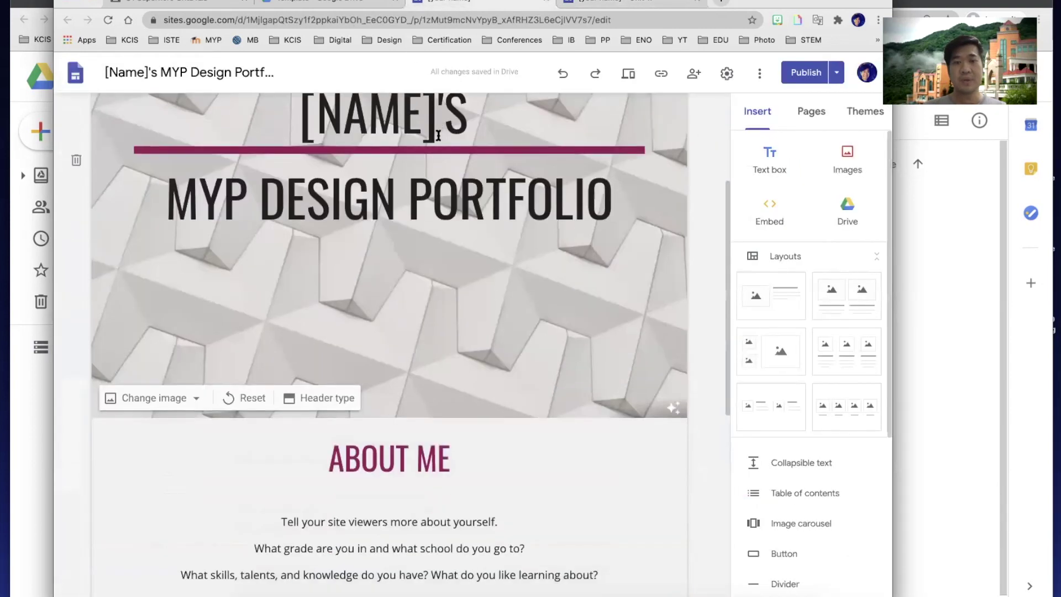
{"action": "scroll", "coordinate": [439, 140], "scroll_direction": "down", "scroll_amount": 3}
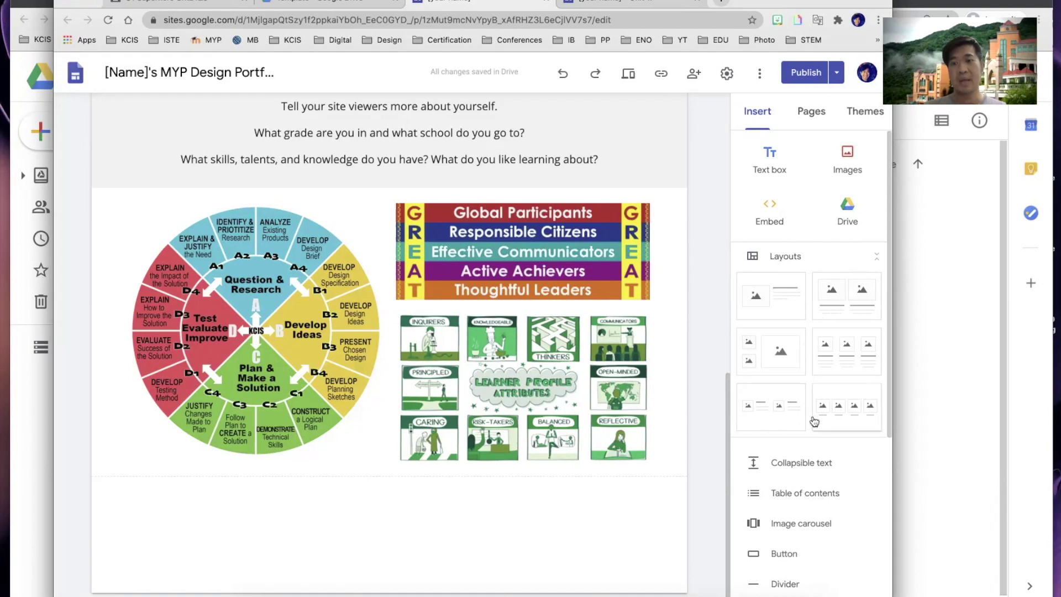
{"action": "mouse_move", "coordinate": [110, 173]}
{"action": "scroll", "coordinate": [107, 173], "scroll_direction": "up", "scroll_amount": 10}
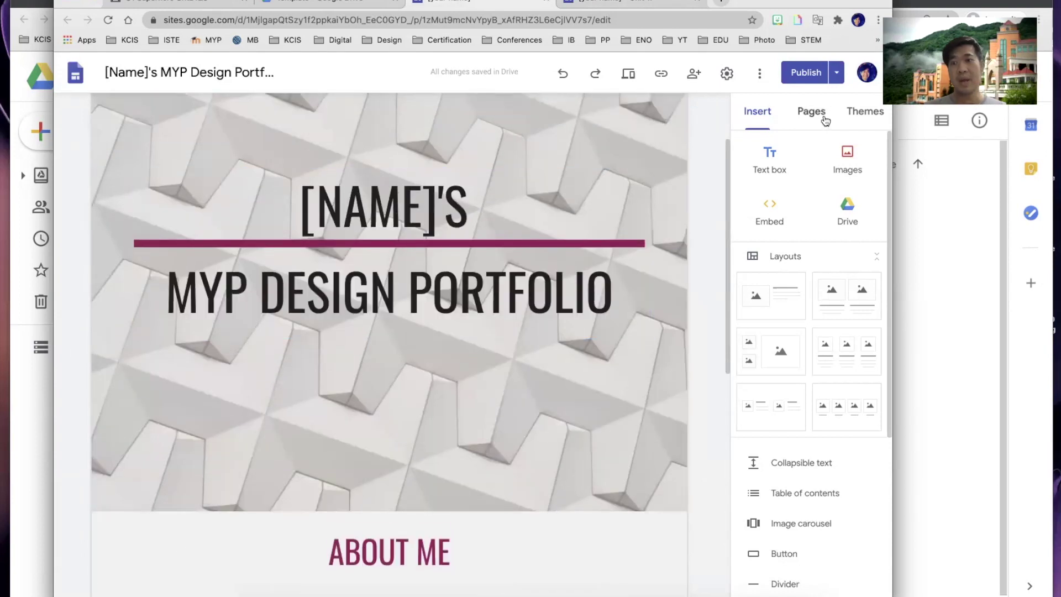
{"action": "left_click", "coordinate": [813, 114]}
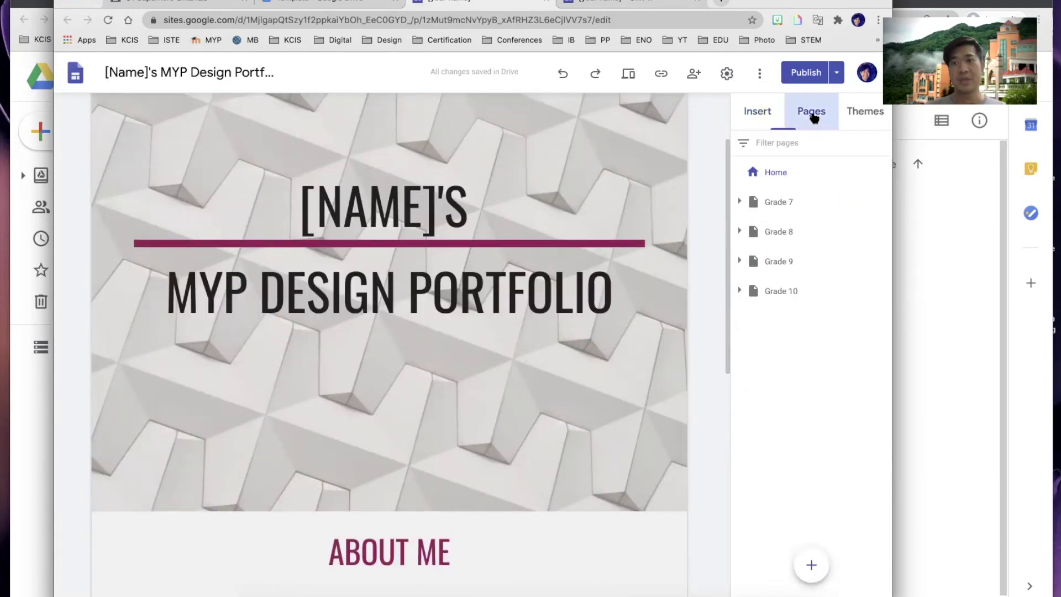
{"action": "left_click", "coordinate": [739, 202]}
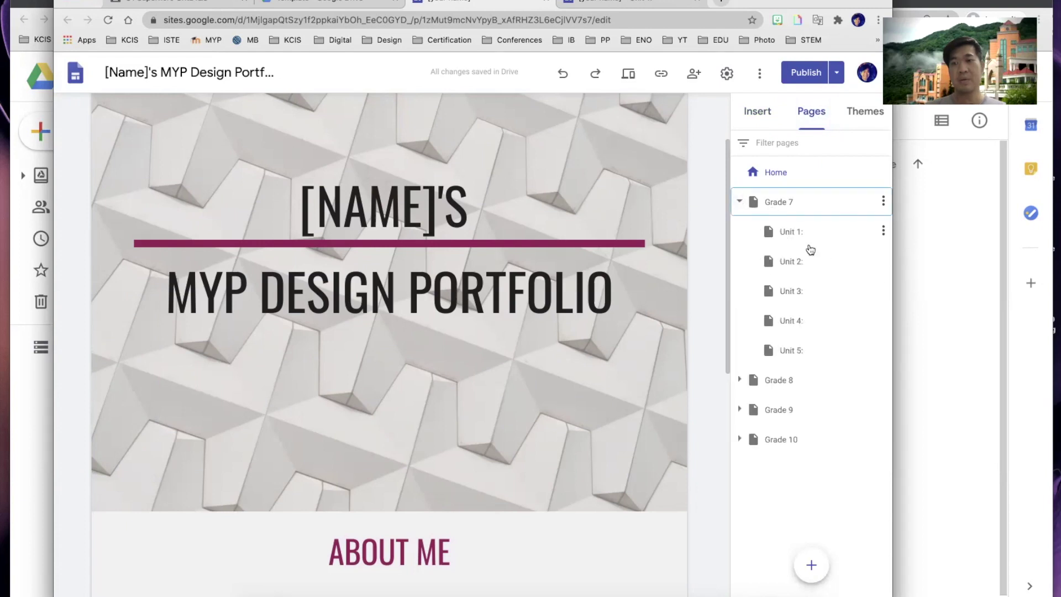
{"action": "left_click", "coordinate": [787, 237]}
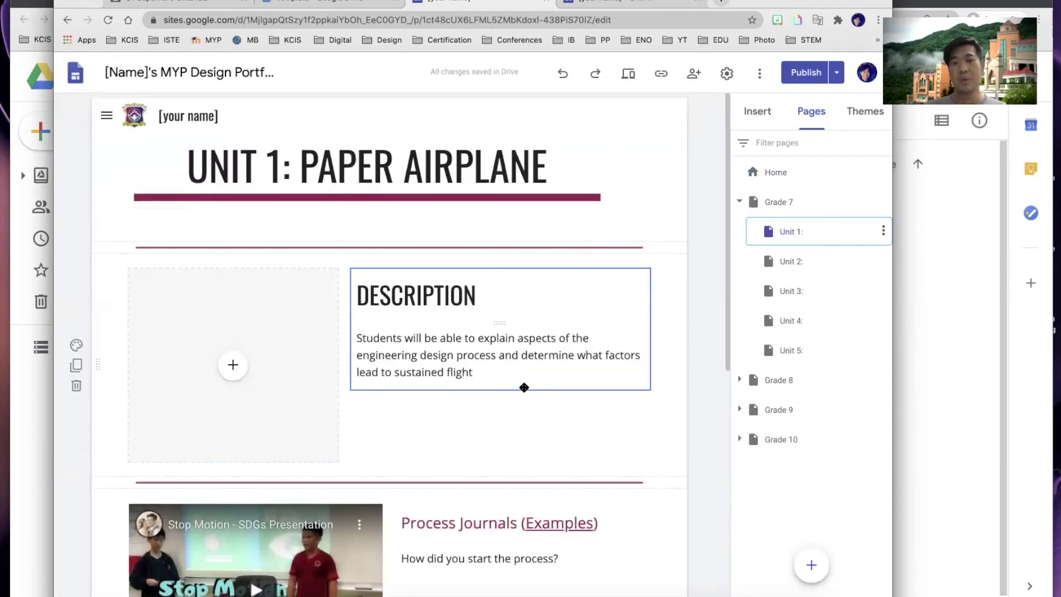
{"action": "scroll", "coordinate": [523, 388], "scroll_direction": "down", "scroll_amount": 2}
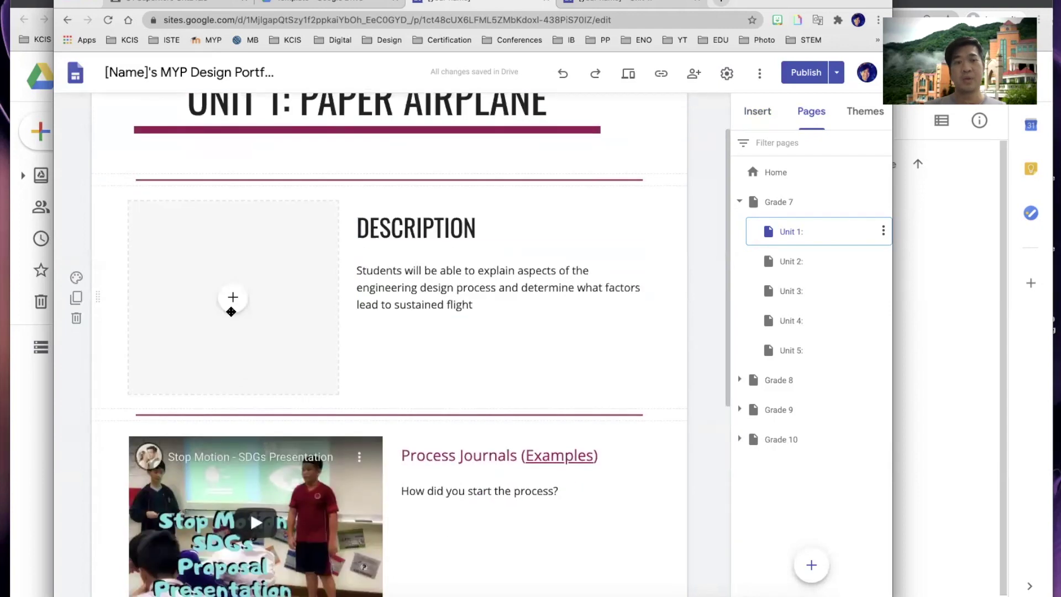
{"action": "left_click", "coordinate": [240, 305]}
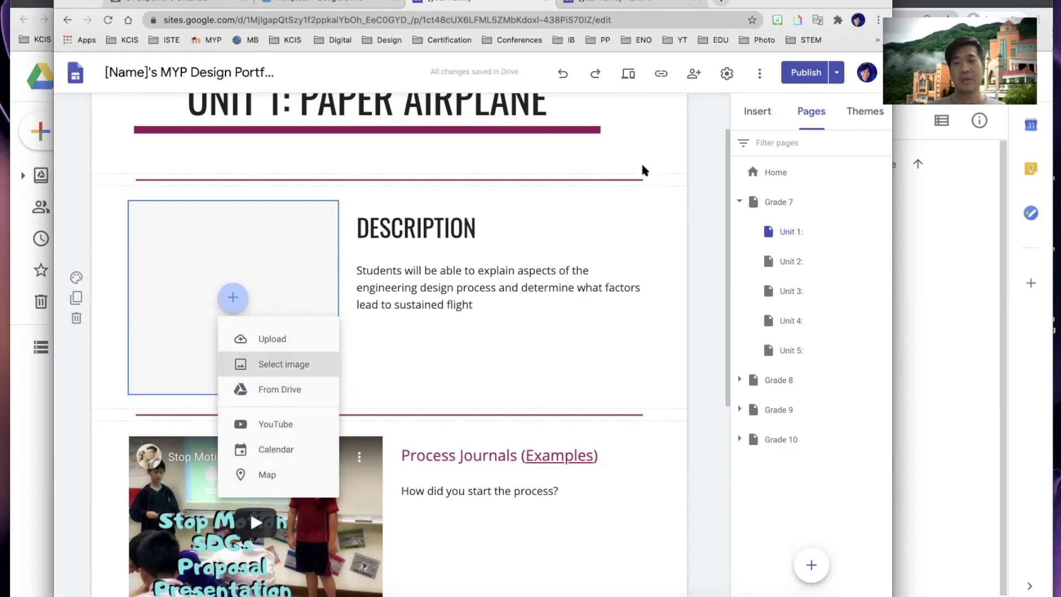
{"action": "left_click", "coordinate": [682, 281]}
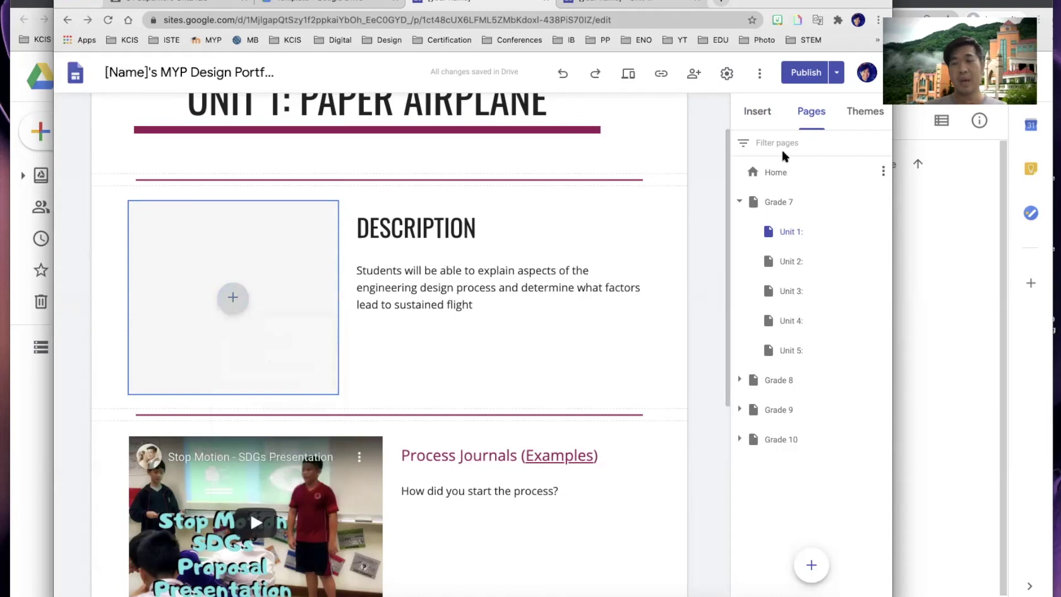
Scroll through the Insert panel's list of content blocks.
{"action": "left_click", "coordinate": [764, 113]}
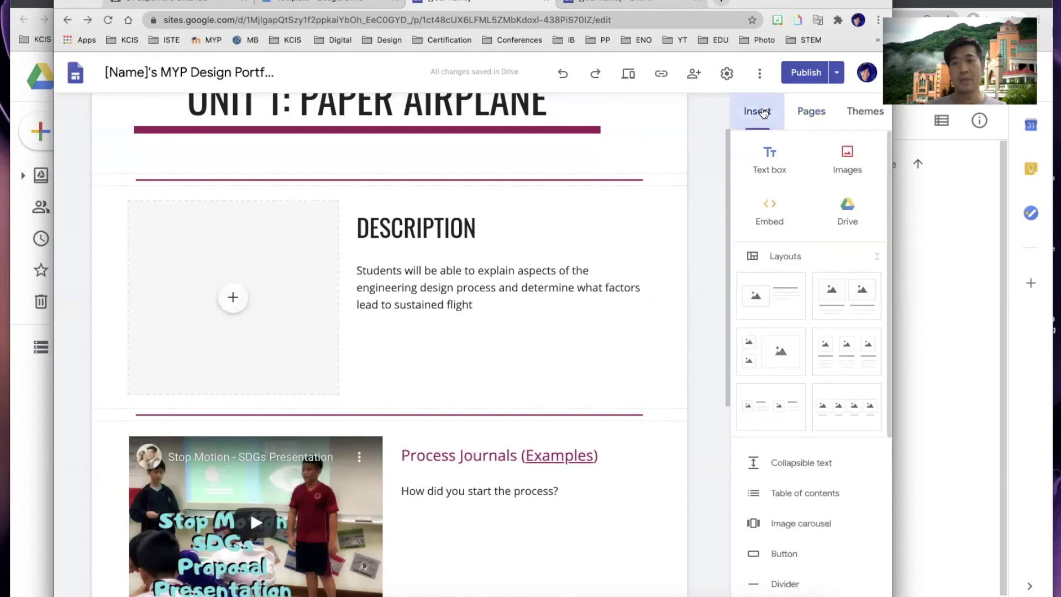
{"action": "scroll", "coordinate": [628, 390], "scroll_direction": "down", "scroll_amount": 3}
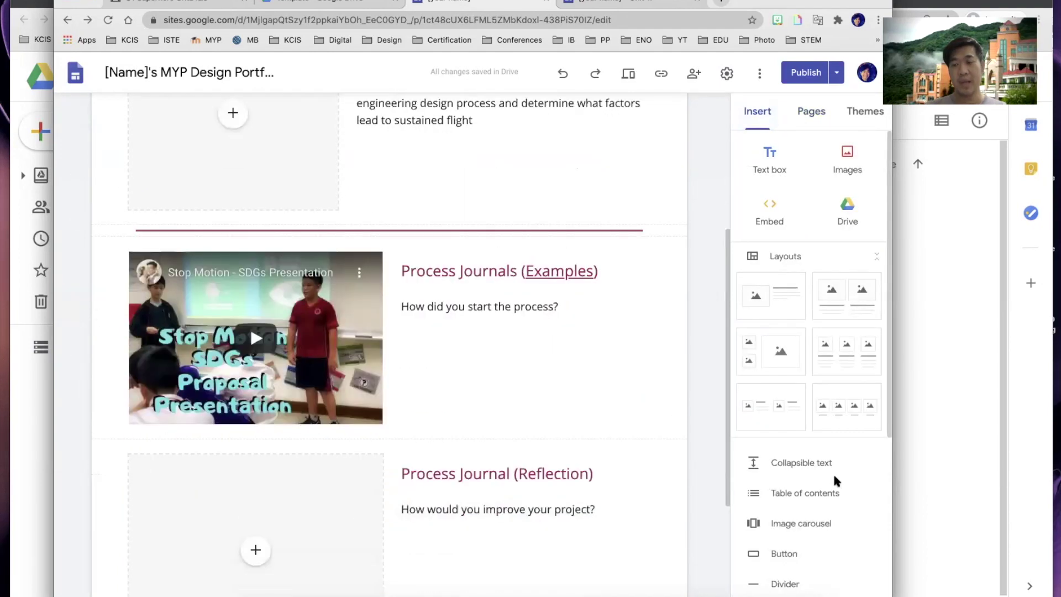
{"action": "scroll", "coordinate": [456, 449], "scroll_direction": "down", "scroll_amount": 4}
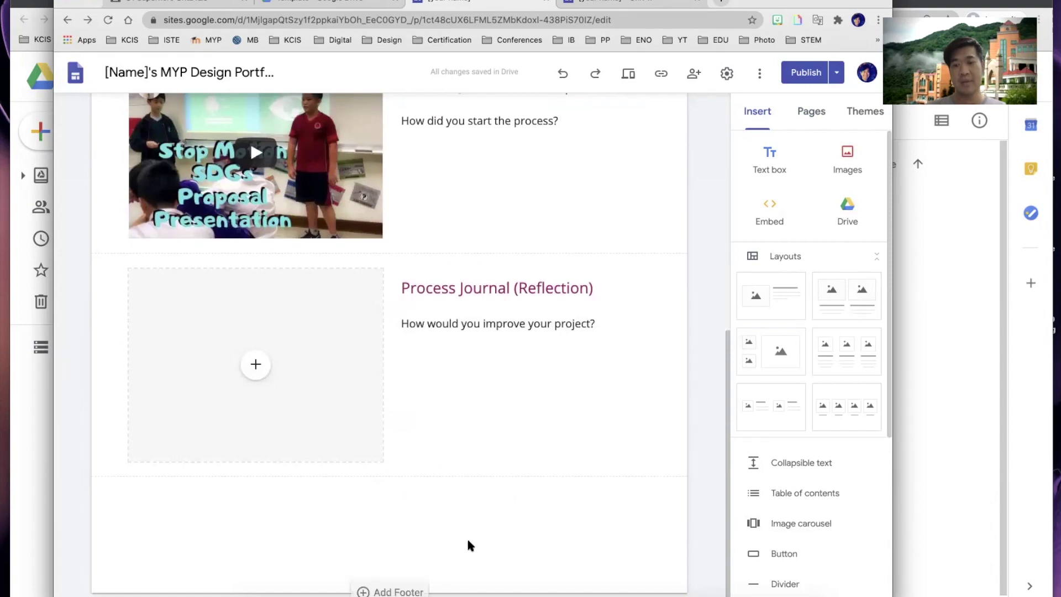
Start an image carousel, view its add-image options, then cancel without inserting it.
{"action": "left_click", "coordinate": [756, 532]}
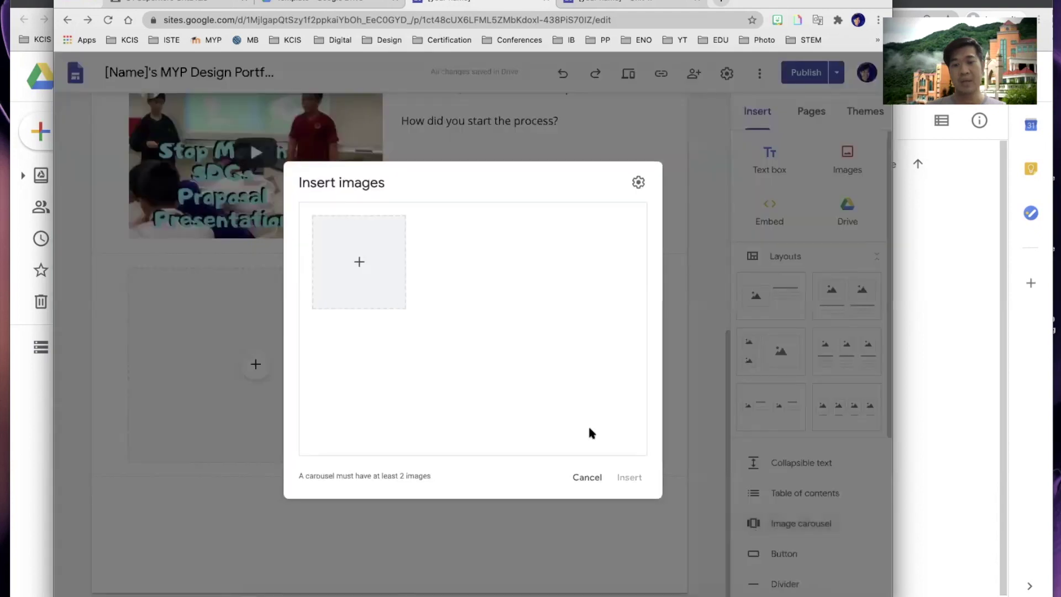
{"action": "left_click", "coordinate": [358, 269]}
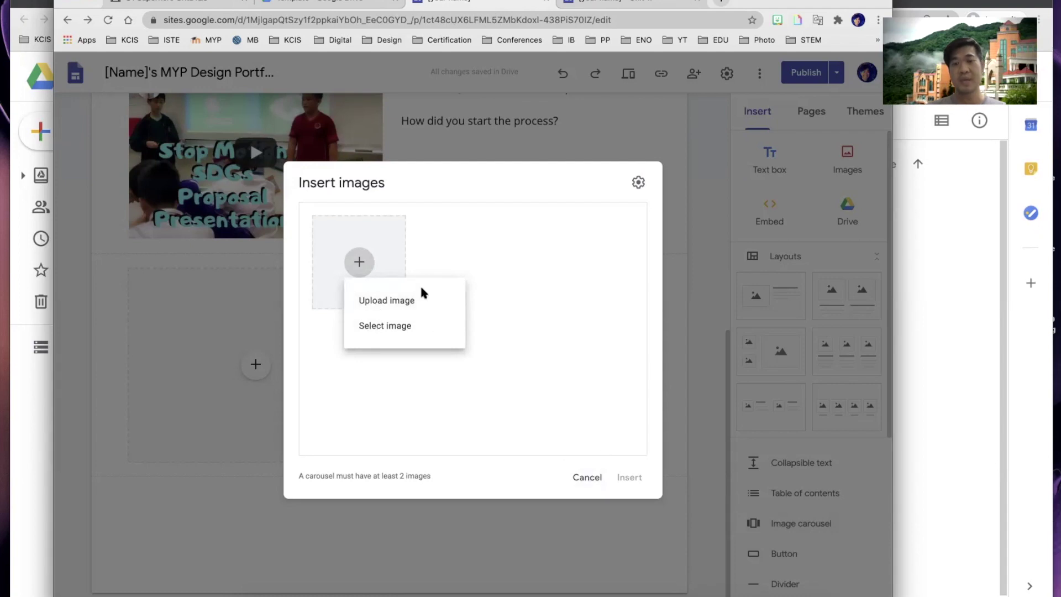
{"action": "left_click", "coordinate": [568, 403]}
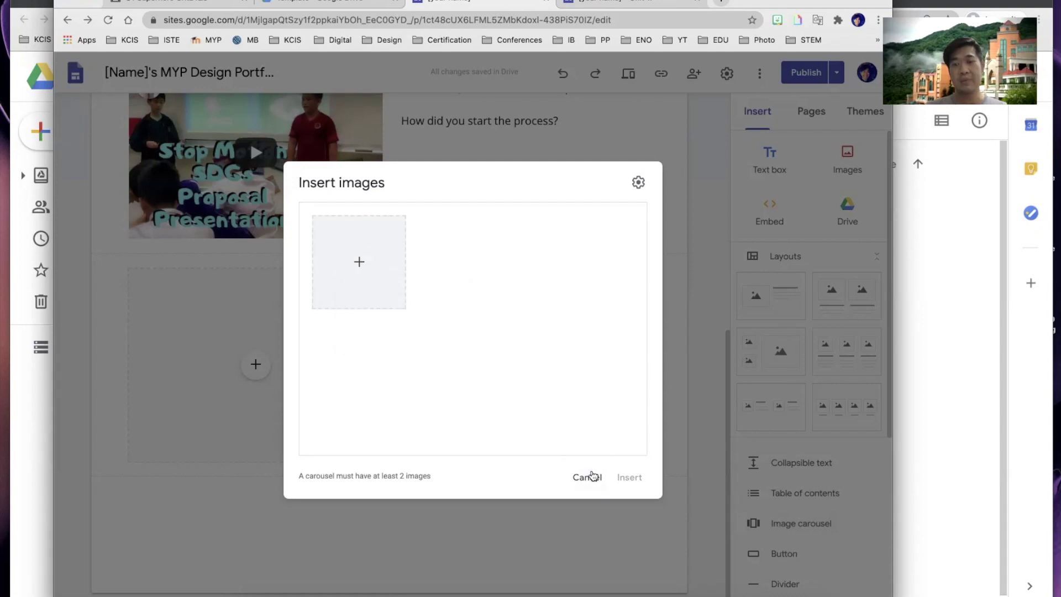
{"action": "left_click", "coordinate": [593, 476]}
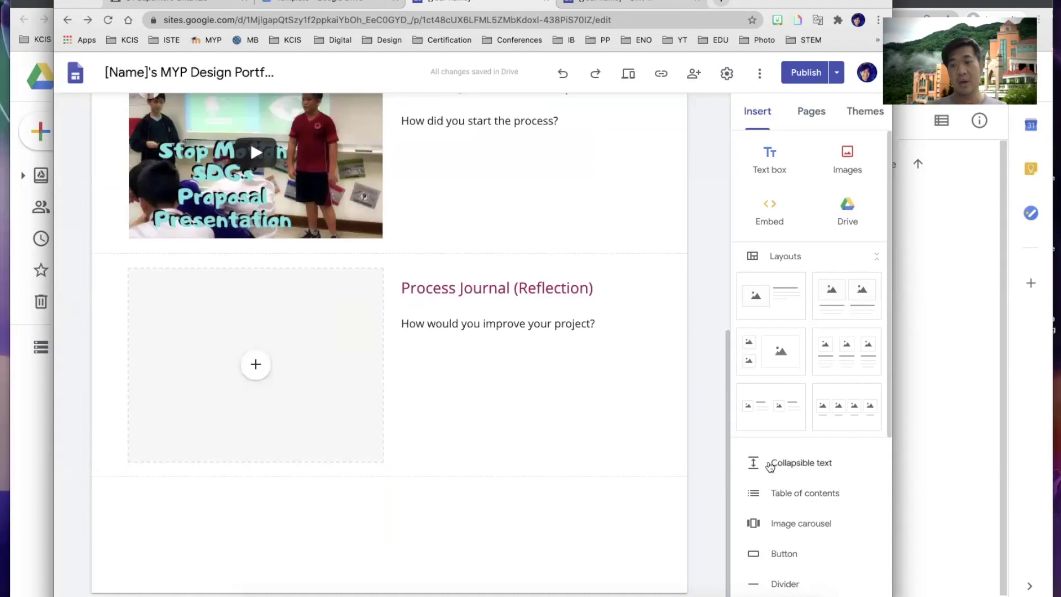
{"action": "scroll", "coordinate": [774, 492], "scroll_direction": "down", "scroll_amount": 5}
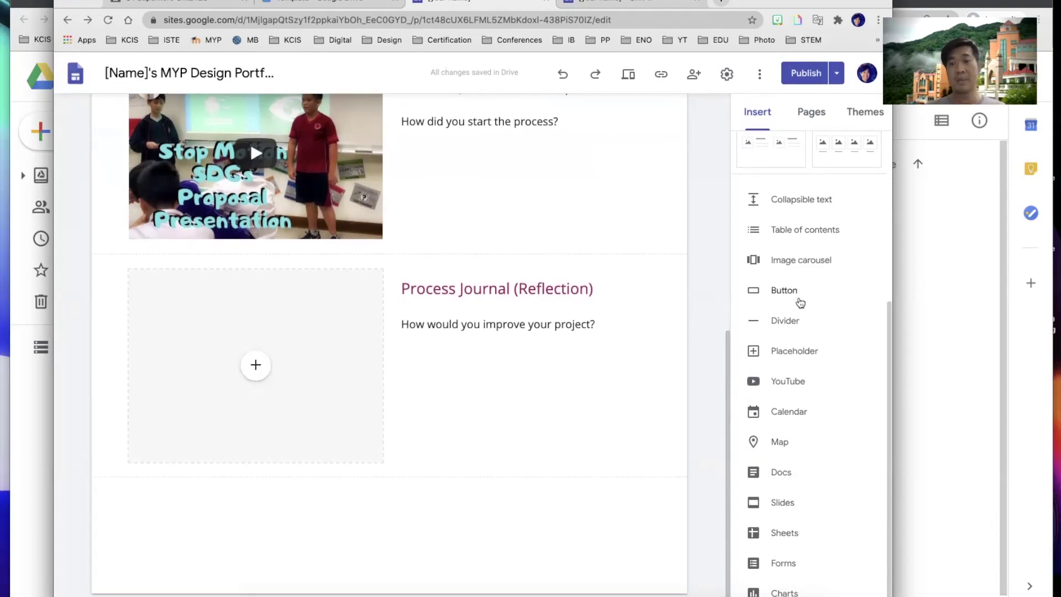
{"action": "scroll", "coordinate": [801, 302], "scroll_direction": "up", "scroll_amount": 5}
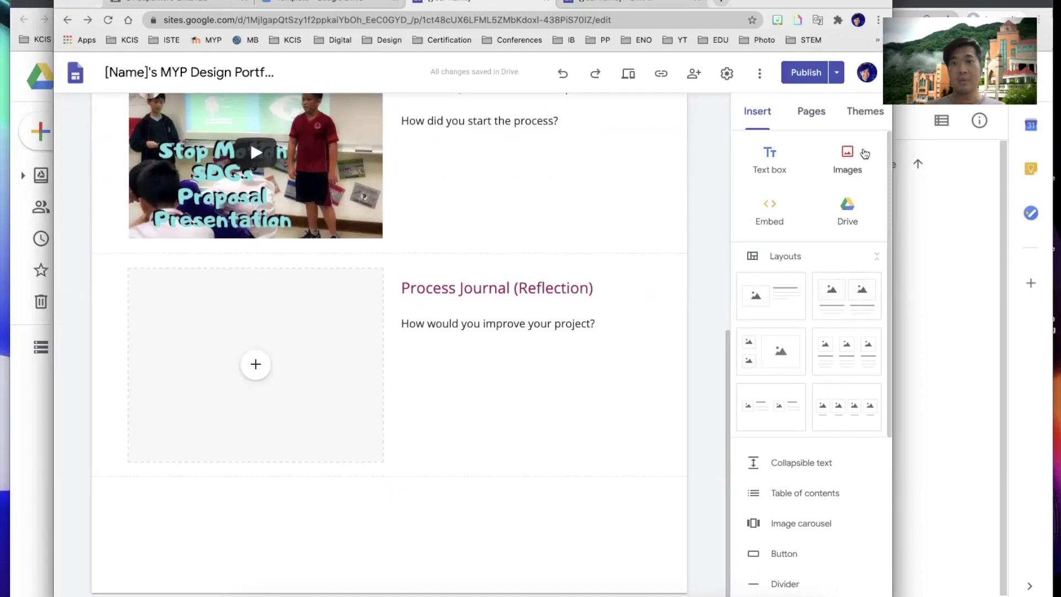
Show the Themes panel, with Impression as the current theme.
{"action": "left_click", "coordinate": [863, 129]}
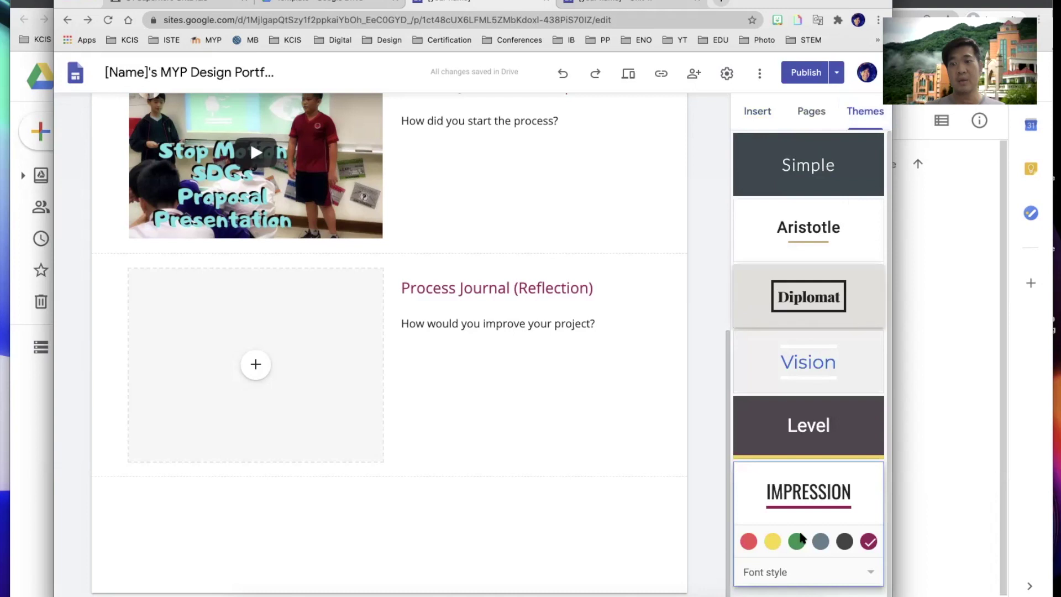
{"action": "scroll", "coordinate": [417, 325], "scroll_direction": "up", "scroll_amount": 8}
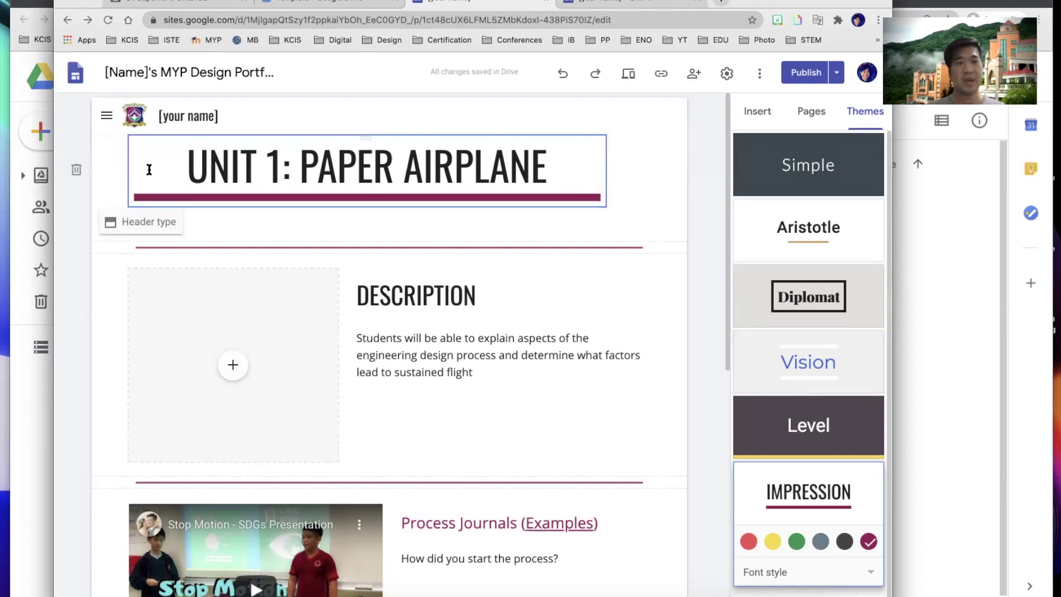
{"action": "left_click", "coordinate": [168, 156]}
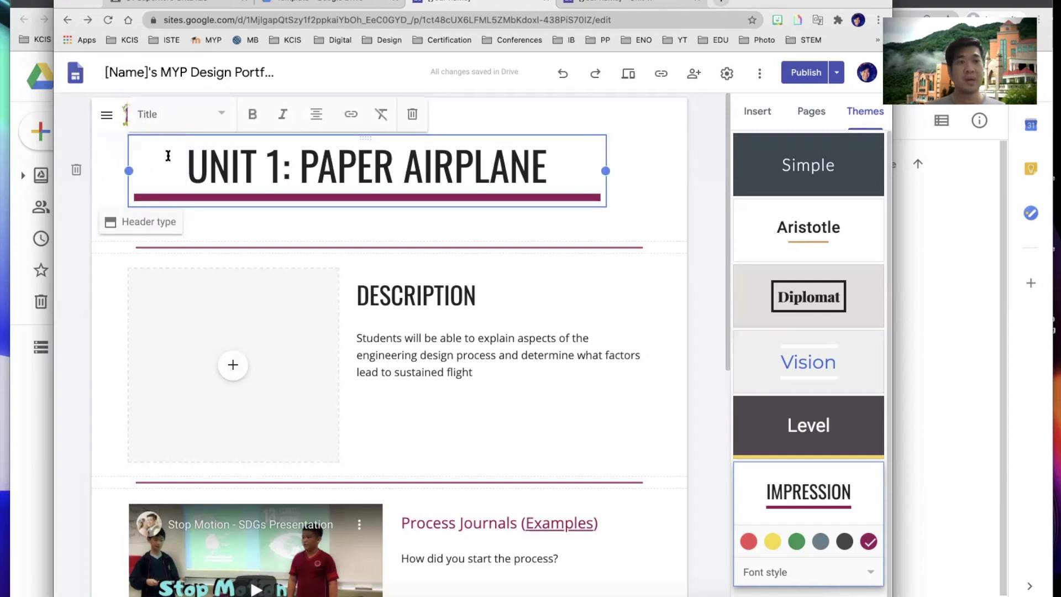
{"action": "left_click_drag", "start_coordinate": [177, 156], "coordinate": [296, 163]}
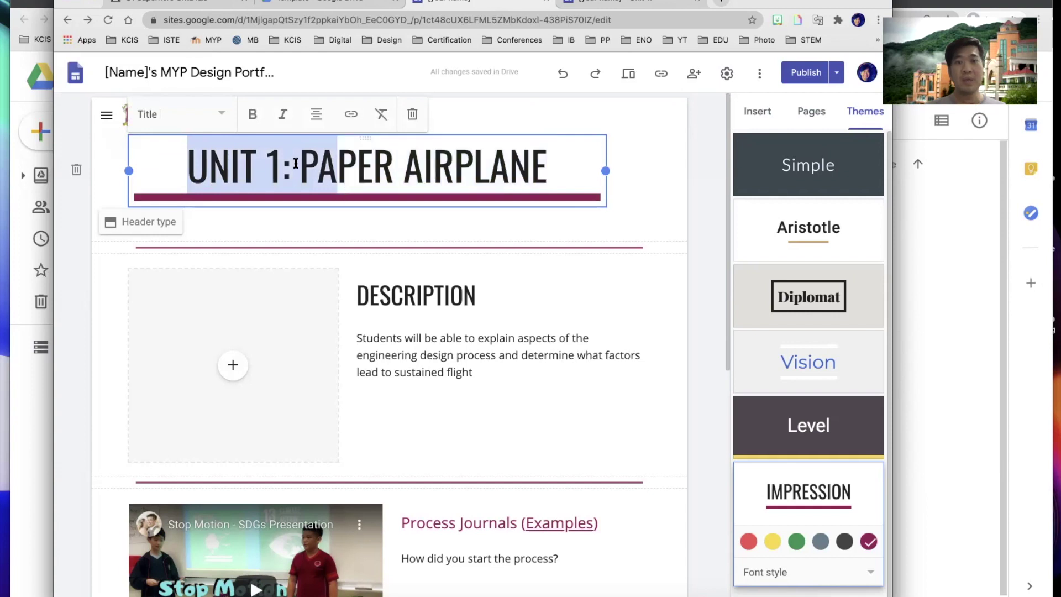
{"action": "left_click", "coordinate": [212, 125]}
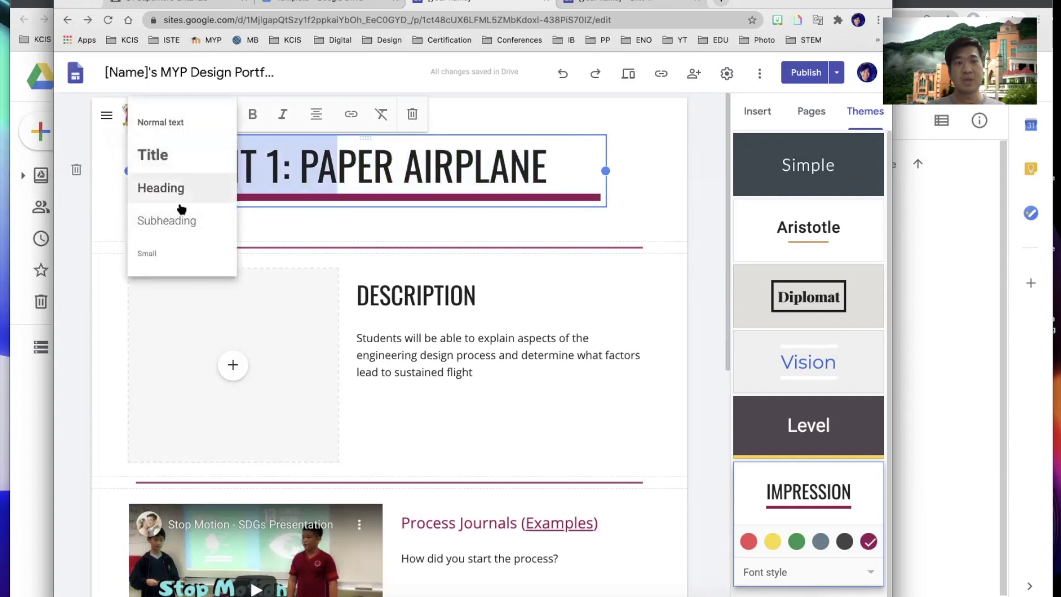
{"action": "left_click", "coordinate": [303, 171]}
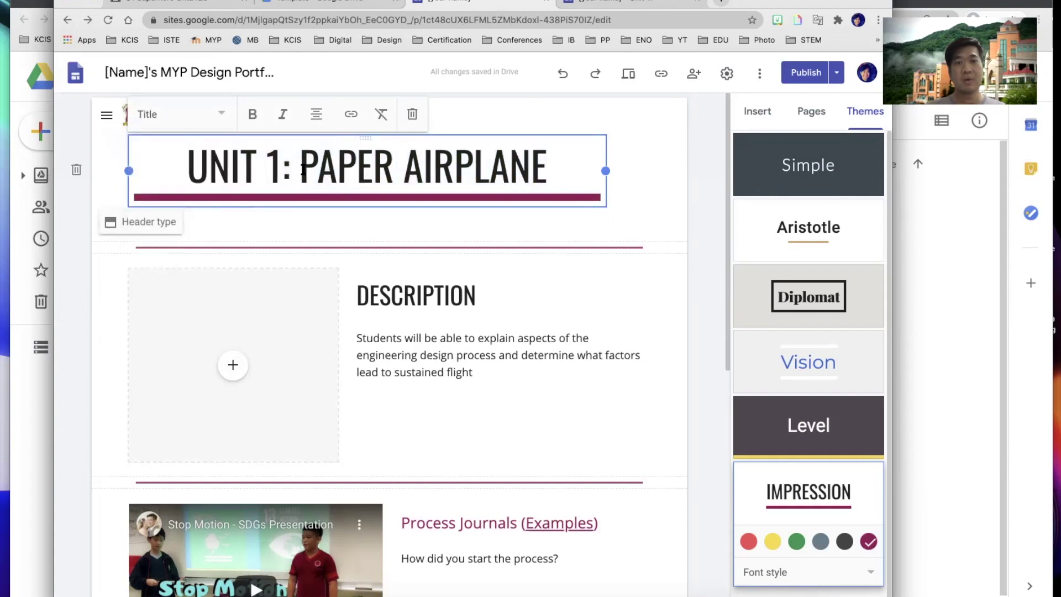
{"action": "left_click_drag", "start_coordinate": [187, 163], "coordinate": [537, 181]}
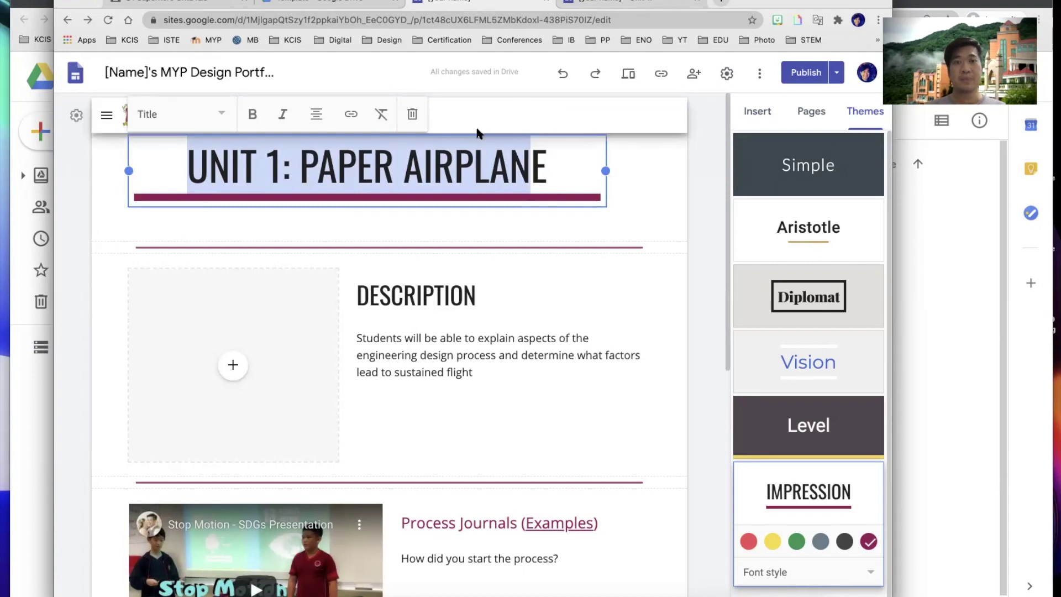
{"action": "left_click", "coordinate": [634, 199]}
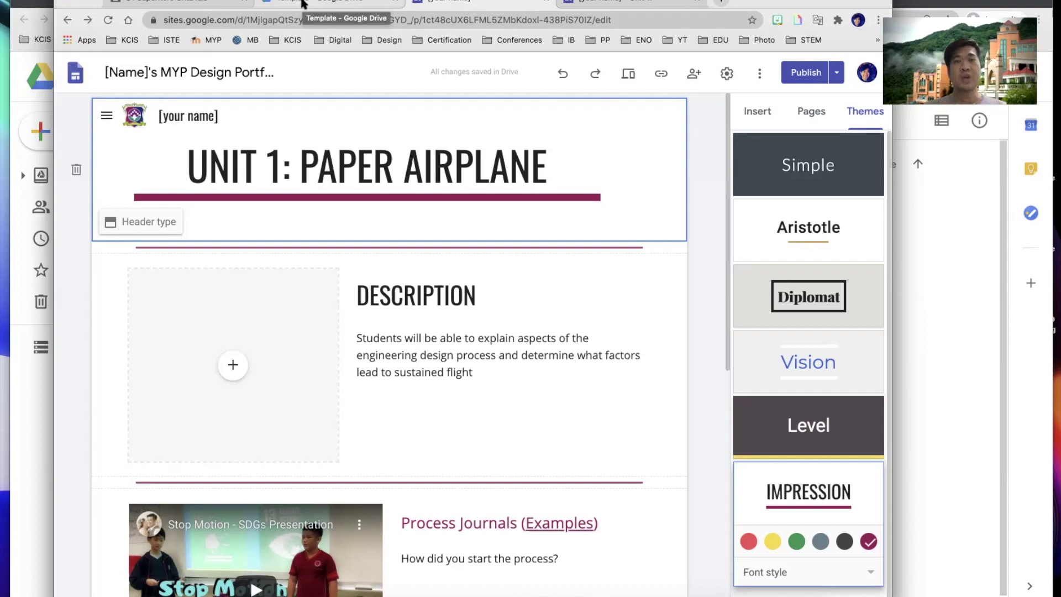
In the Drive Template folder, view the site file's Make a copy option without copying it.
{"action": "left_click", "coordinate": [33, 379]}
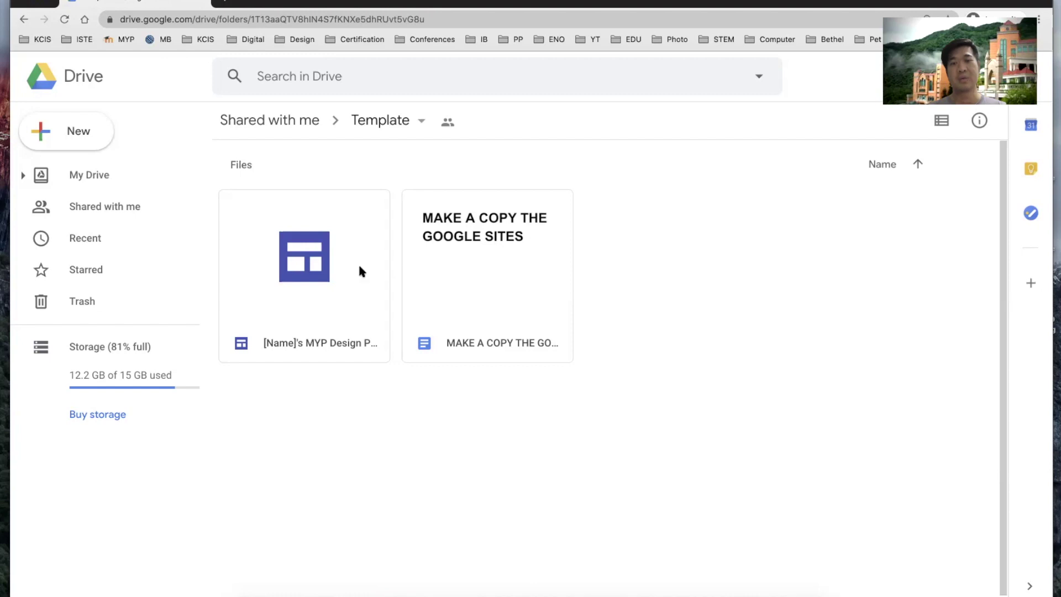
{"action": "left_click", "coordinate": [316, 256]}
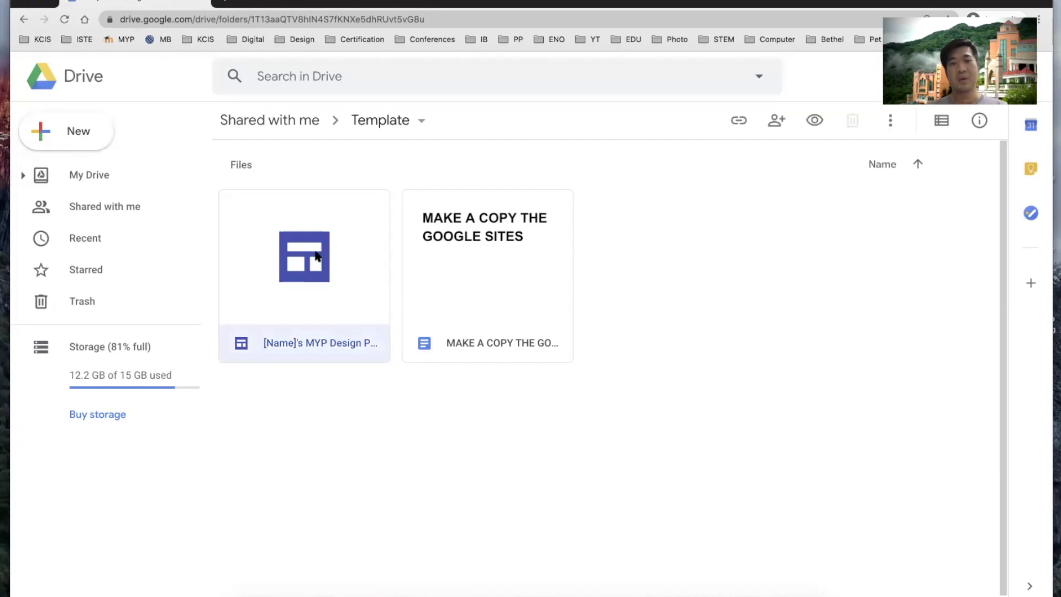
{"action": "right_click", "coordinate": [317, 255]}
{"action": "left_click", "coordinate": [270, 257]}
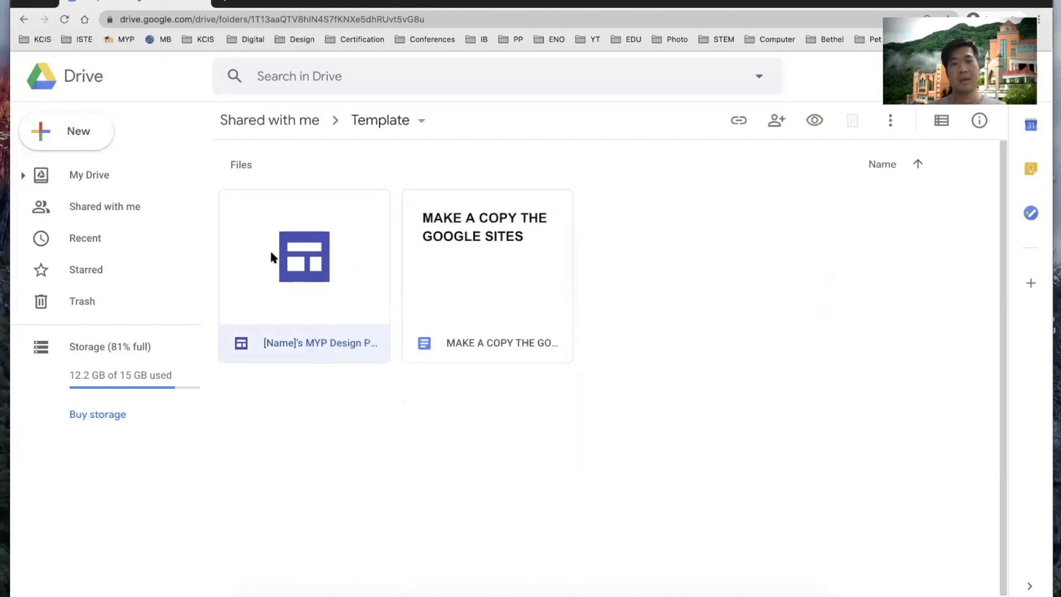
{"action": "right_click", "coordinate": [270, 257]}
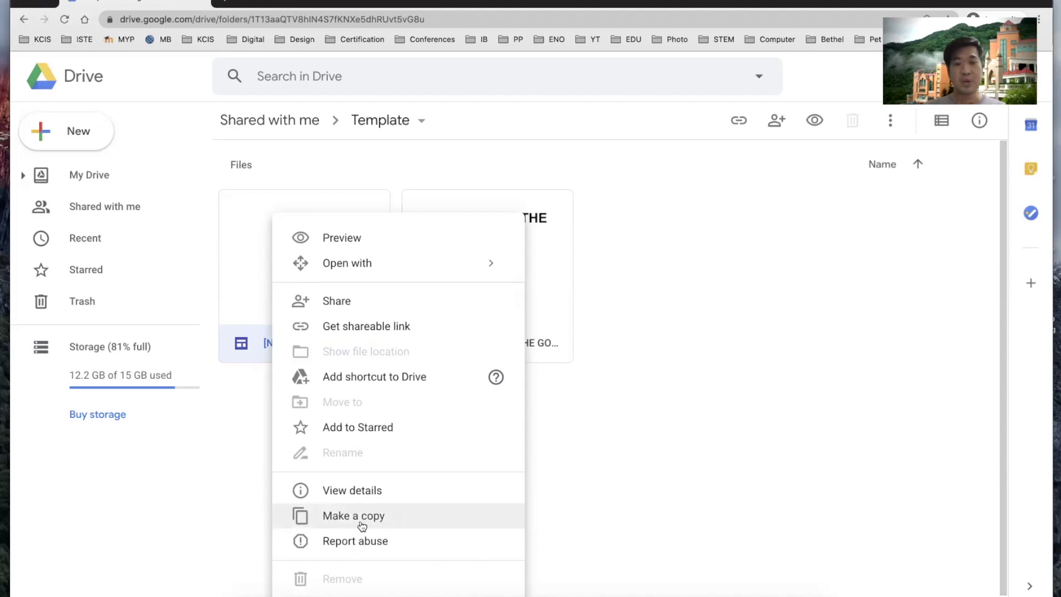
{"action": "left_click", "coordinate": [689, 376]}
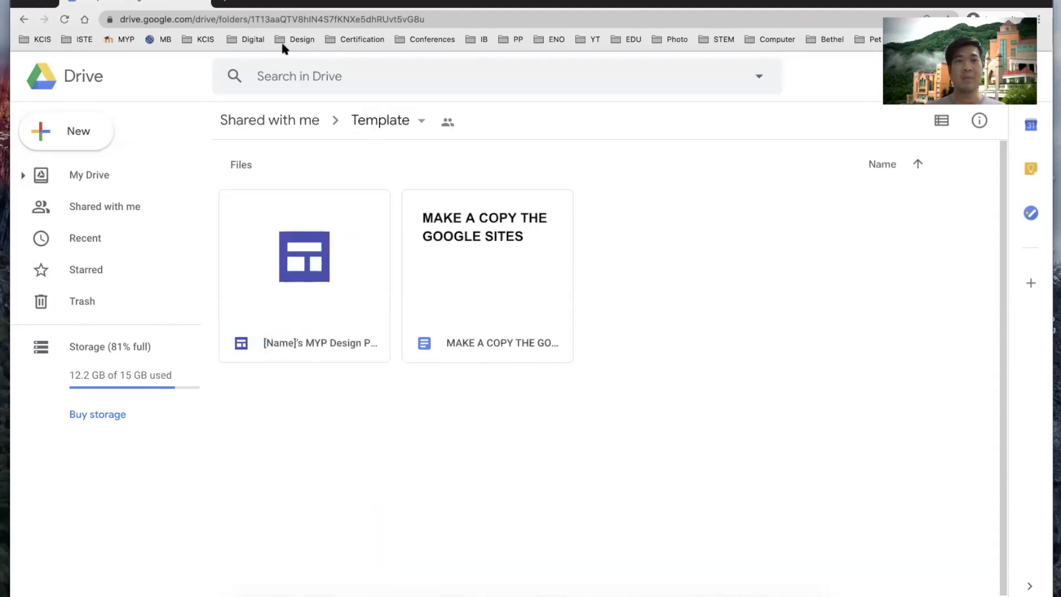
Preview the published Unit 1 page, then return to the editor and select the [your name] site title.
{"action": "key", "text": "ctrl+Up"}
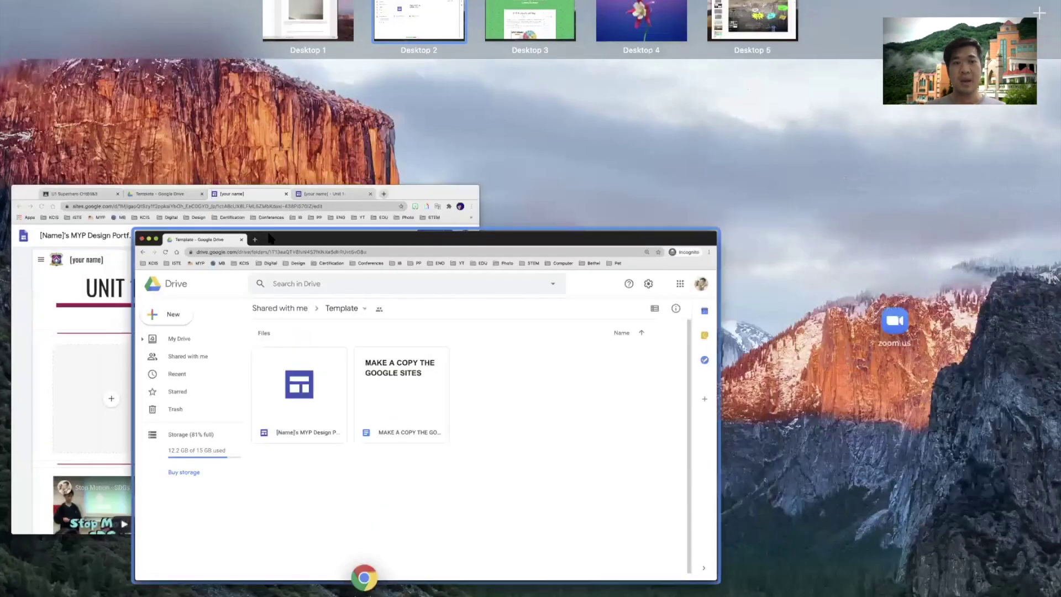
{"action": "left_click", "coordinate": [262, 204]}
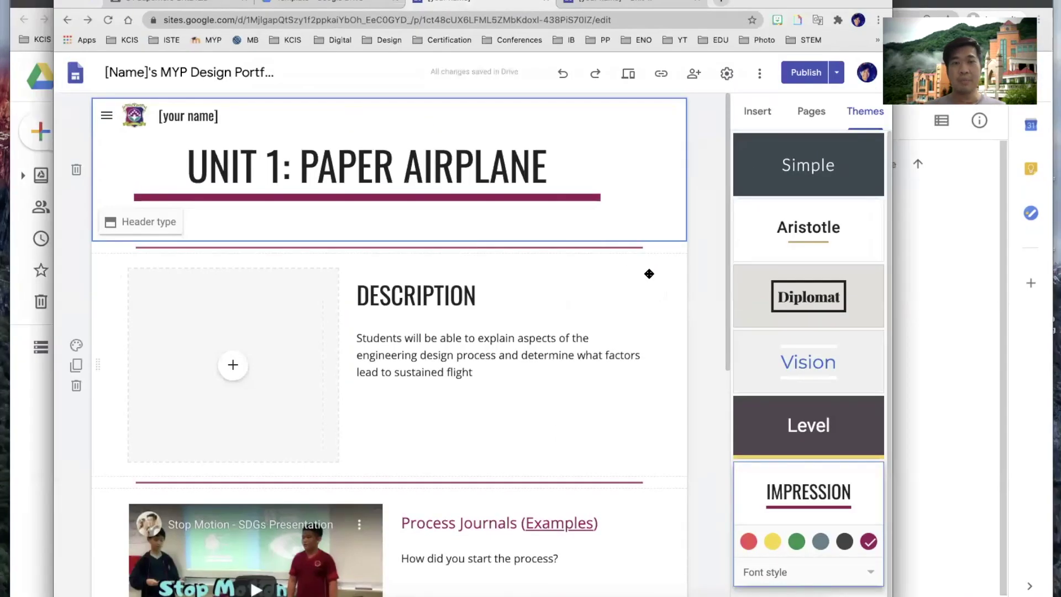
{"action": "left_click", "coordinate": [602, 2]}
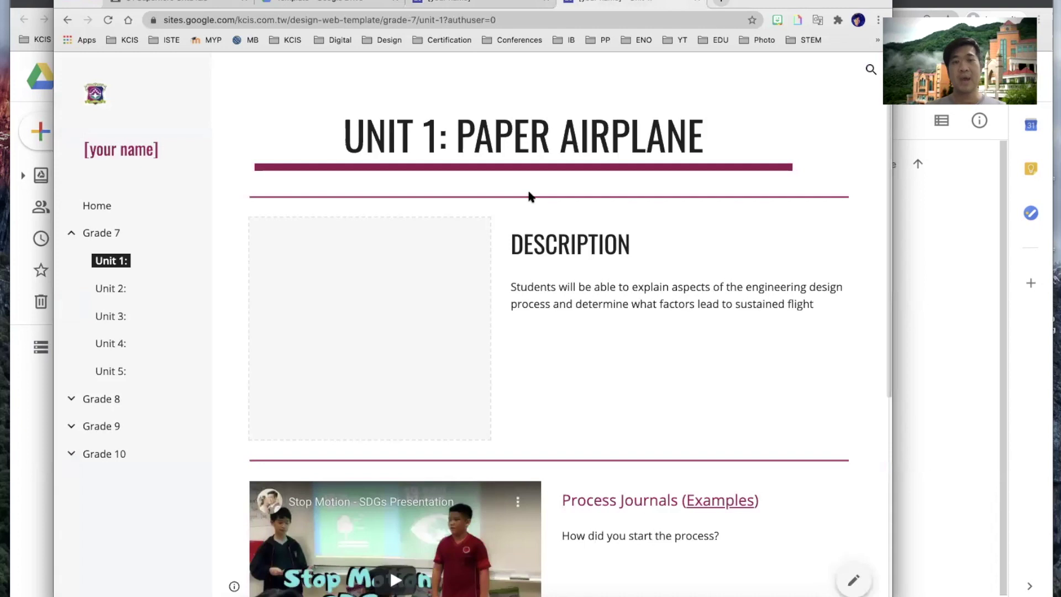
{"action": "scroll", "coordinate": [525, 119], "scroll_direction": "down", "scroll_amount": 1}
{"action": "left_click", "coordinate": [497, 4]}
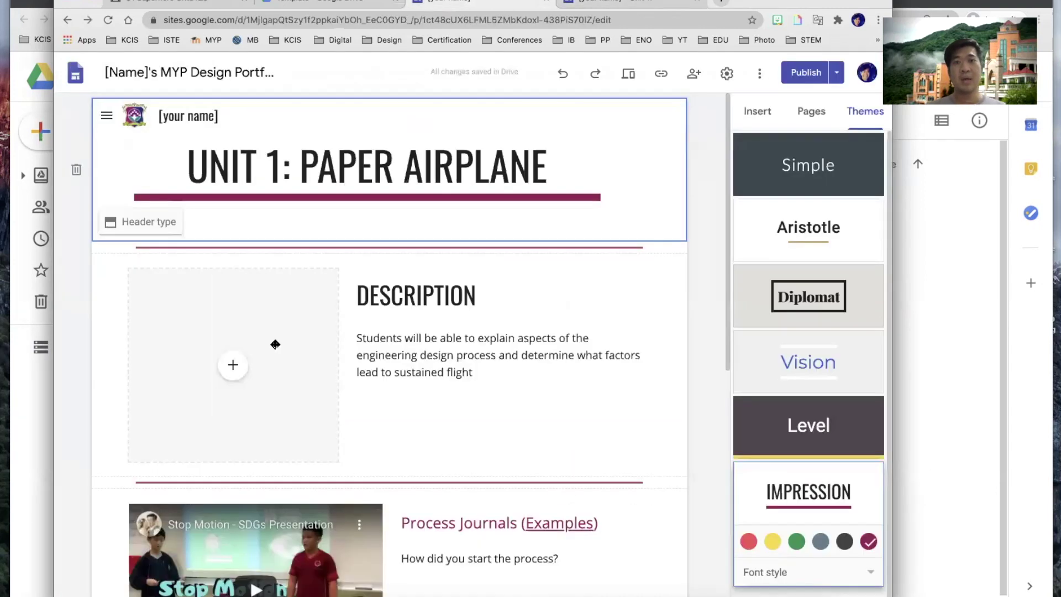
{"action": "left_click", "coordinate": [202, 110]}
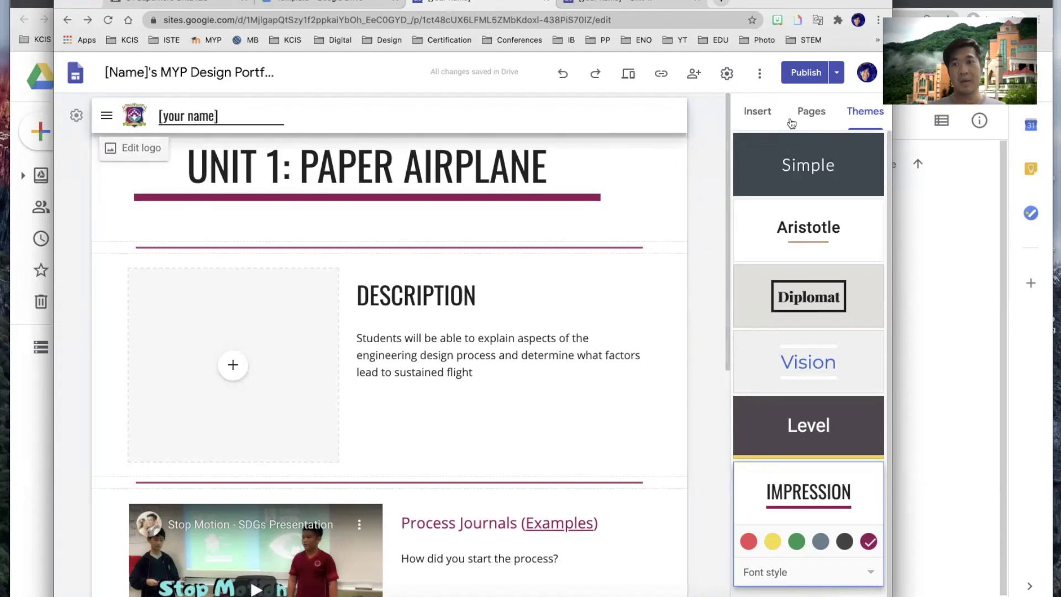
Open the Home page and select its [NAME]'S MYP DESIGN PORTFOLIO title.
{"action": "left_click", "coordinate": [810, 111]}
{"action": "left_click", "coordinate": [789, 176]}
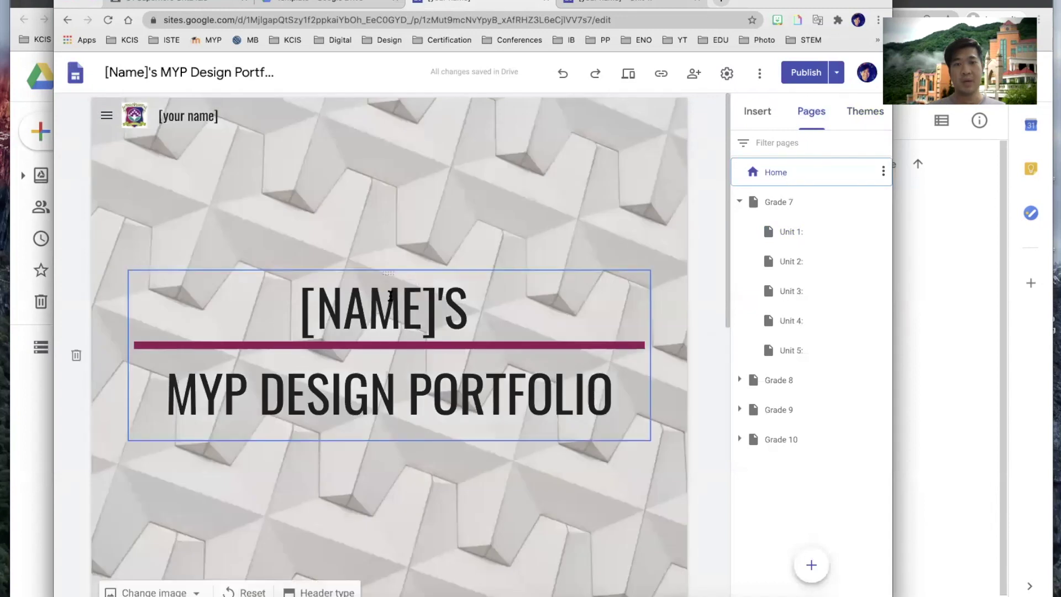
{"action": "left_click", "coordinate": [390, 296]}
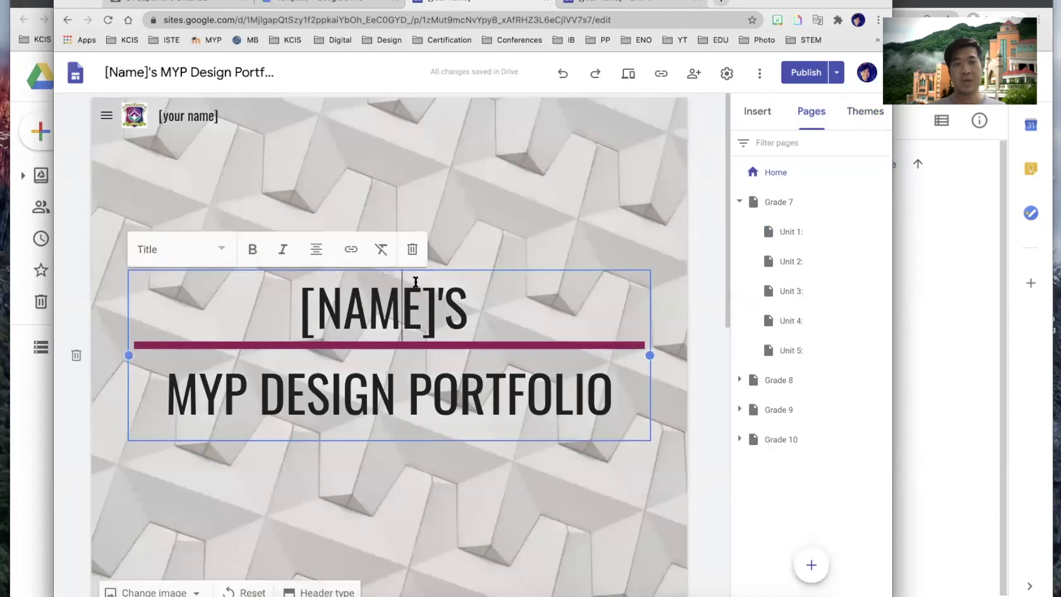
Check the header's Change image options, Upload or Select image.
{"action": "scroll", "coordinate": [331, 310], "scroll_direction": "down", "scroll_amount": 6}
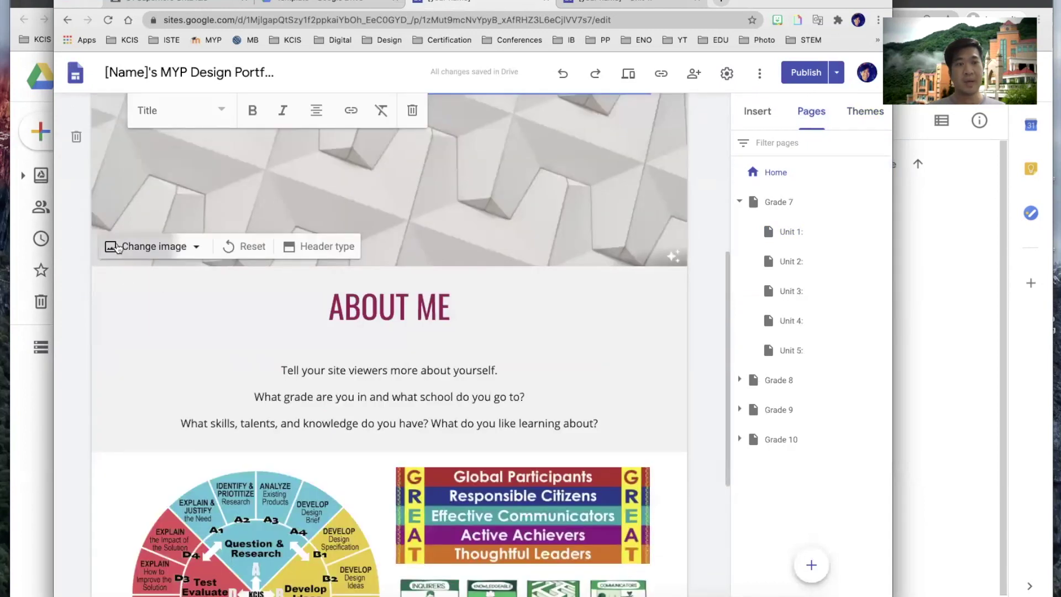
{"action": "left_click", "coordinate": [110, 246]}
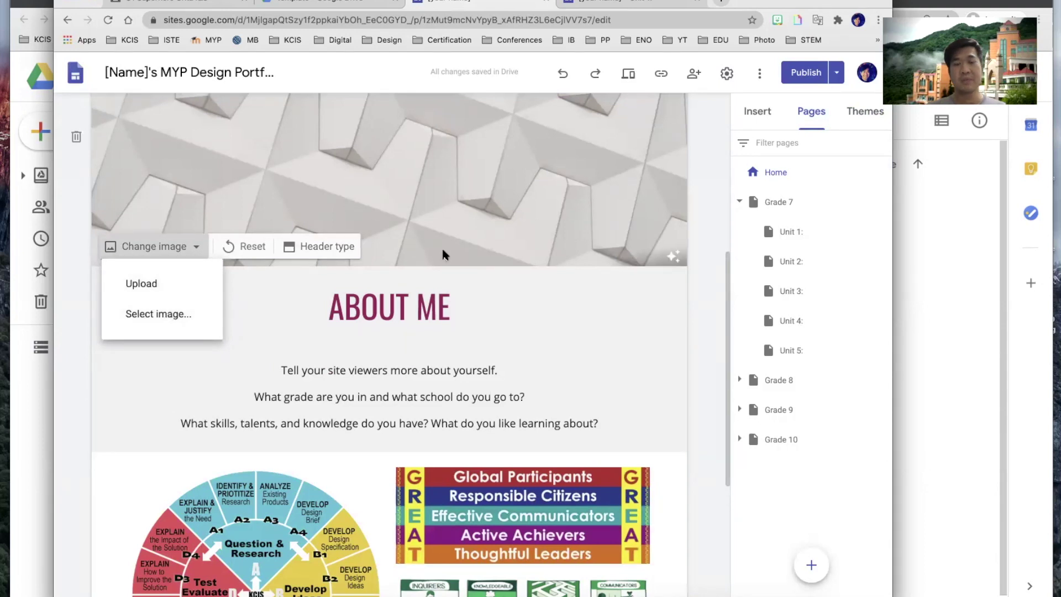
{"action": "scroll", "coordinate": [441, 246], "scroll_direction": "down", "scroll_amount": 5}
{"action": "scroll", "coordinate": [443, 250], "scroll_direction": "up", "scroll_amount": 6}
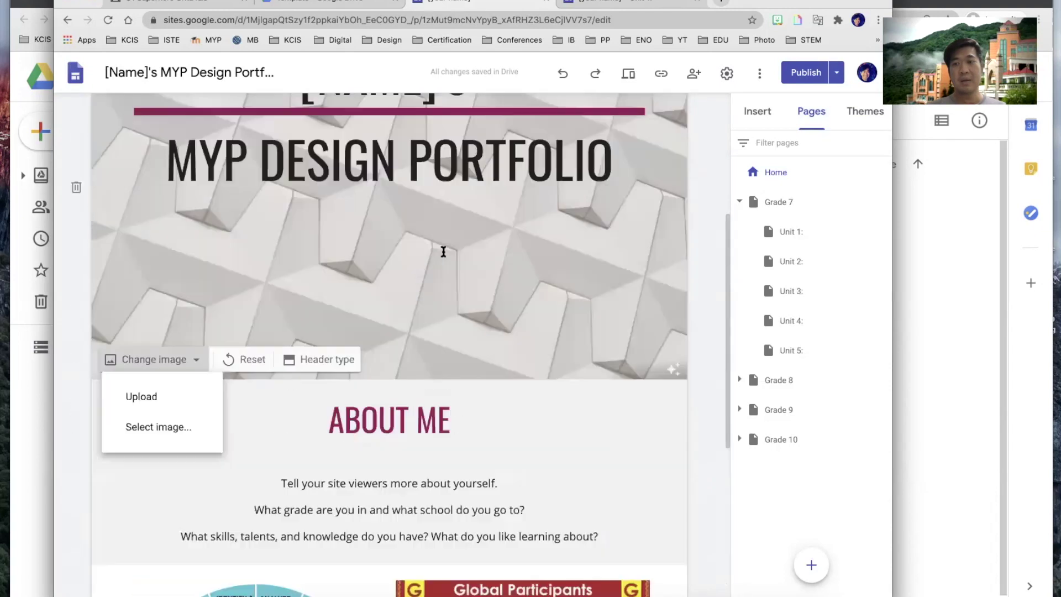
View the Grade 7 page, then inspect Unit 1's Process Journals Examples link to Pinterest.
{"action": "left_click", "coordinate": [777, 203]}
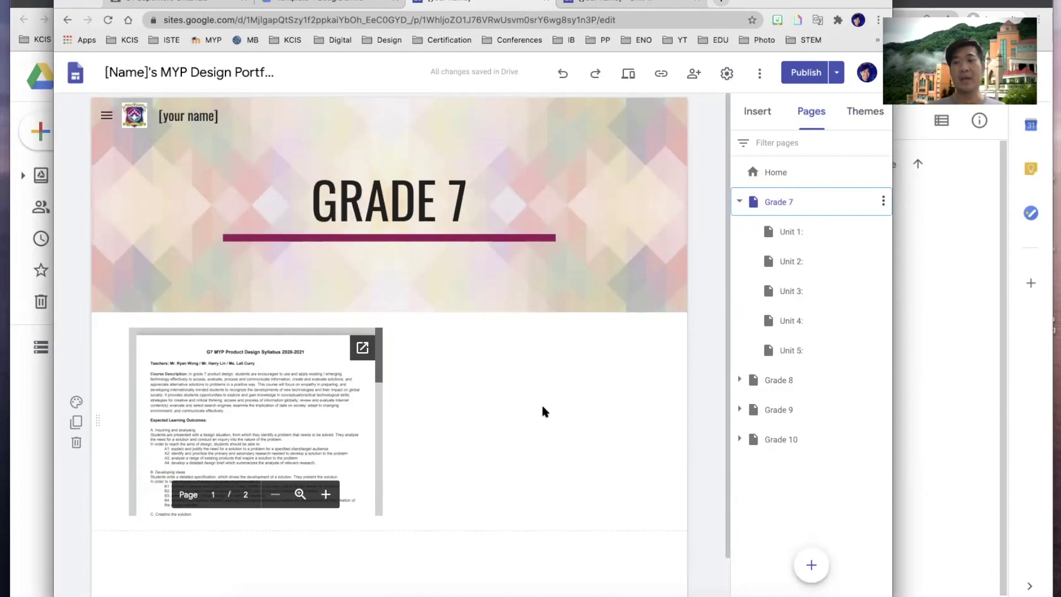
{"action": "left_click", "coordinate": [794, 231]}
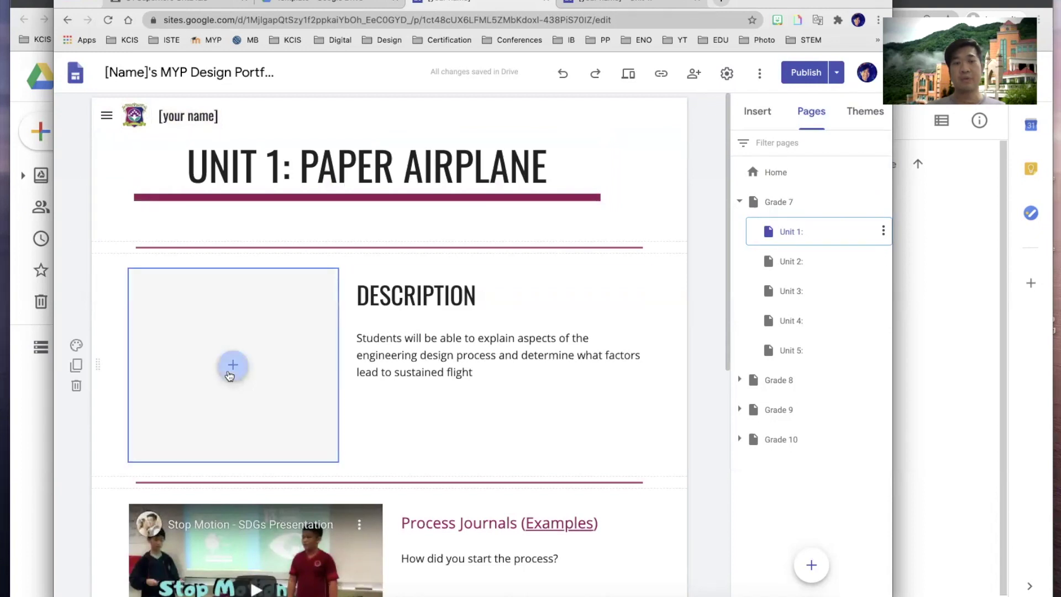
{"action": "scroll", "coordinate": [308, 396], "scroll_direction": "down", "scroll_amount": 6}
{"action": "scroll", "coordinate": [341, 400], "scroll_direction": "up", "scroll_amount": 4}
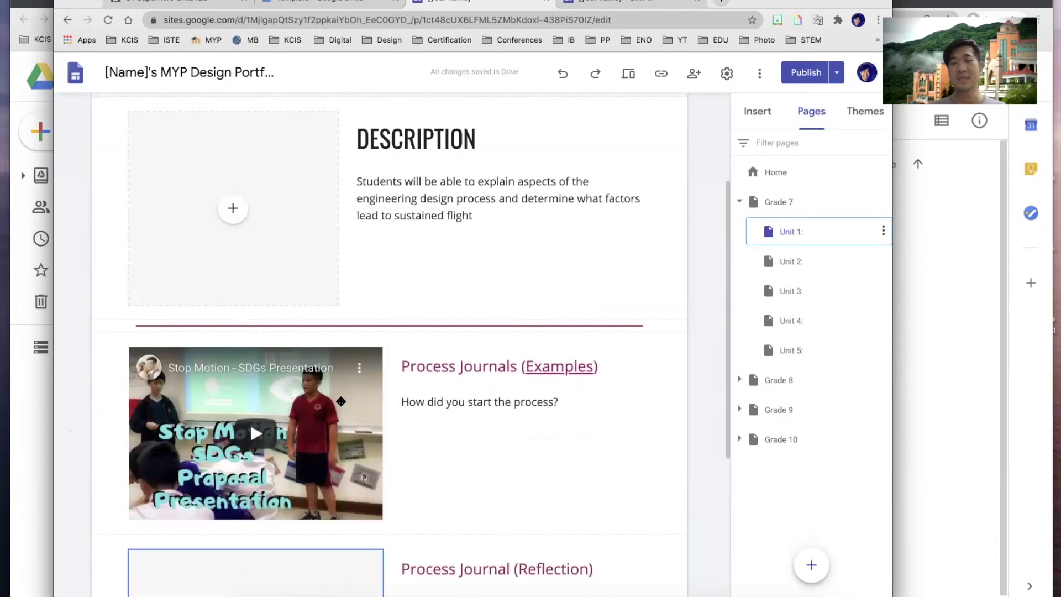
{"action": "left_click", "coordinate": [570, 383]}
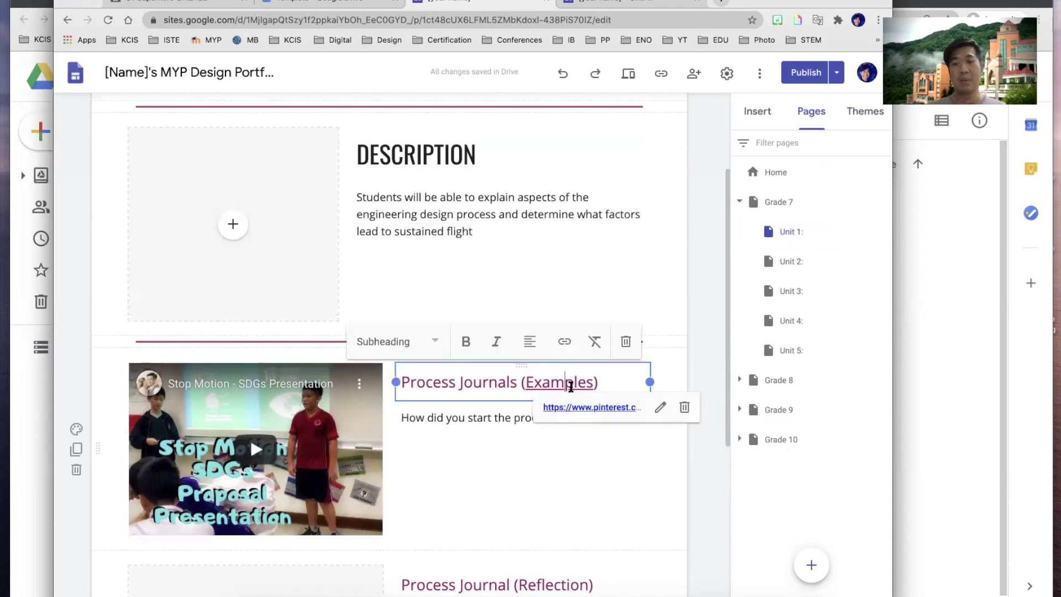
Follow the Examples link past the redirect notice and scroll the Pinterest process journal board.
{"action": "left_click", "coordinate": [599, 409]}
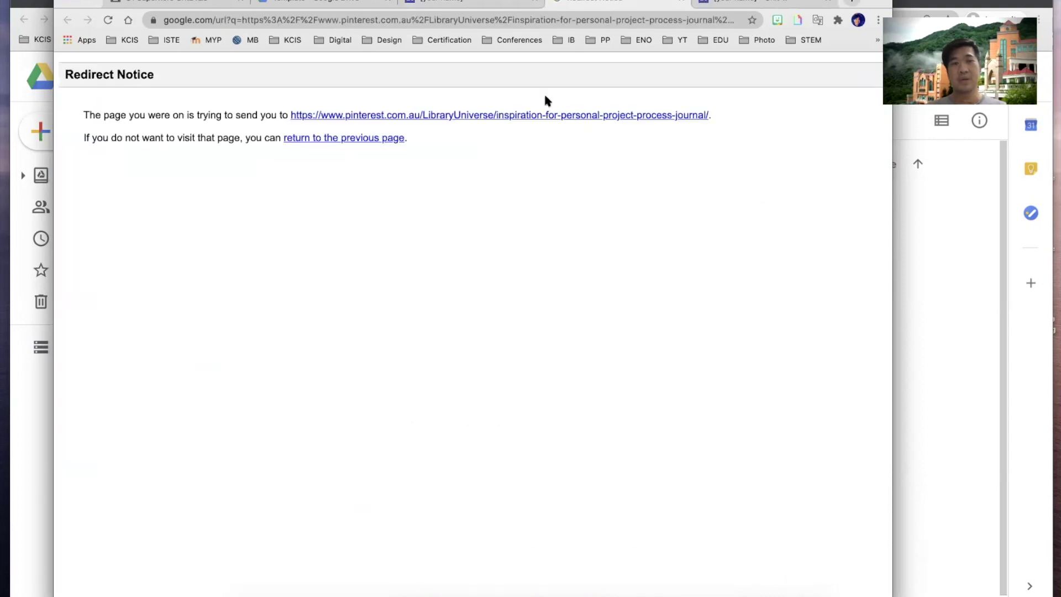
{"action": "left_click", "coordinate": [540, 114]}
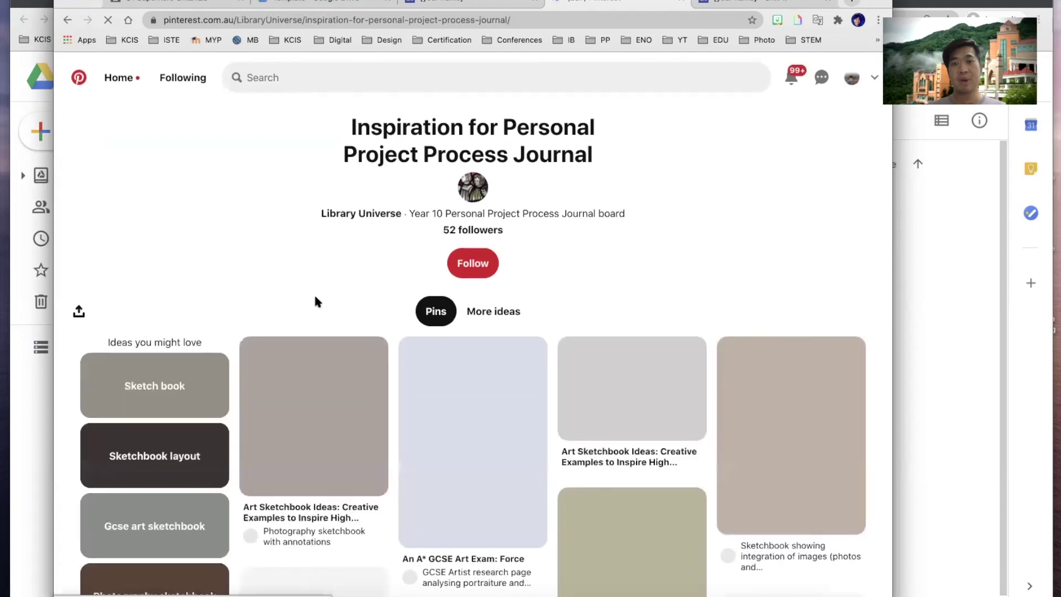
{"action": "scroll", "coordinate": [315, 301], "scroll_direction": "down", "scroll_amount": 5}
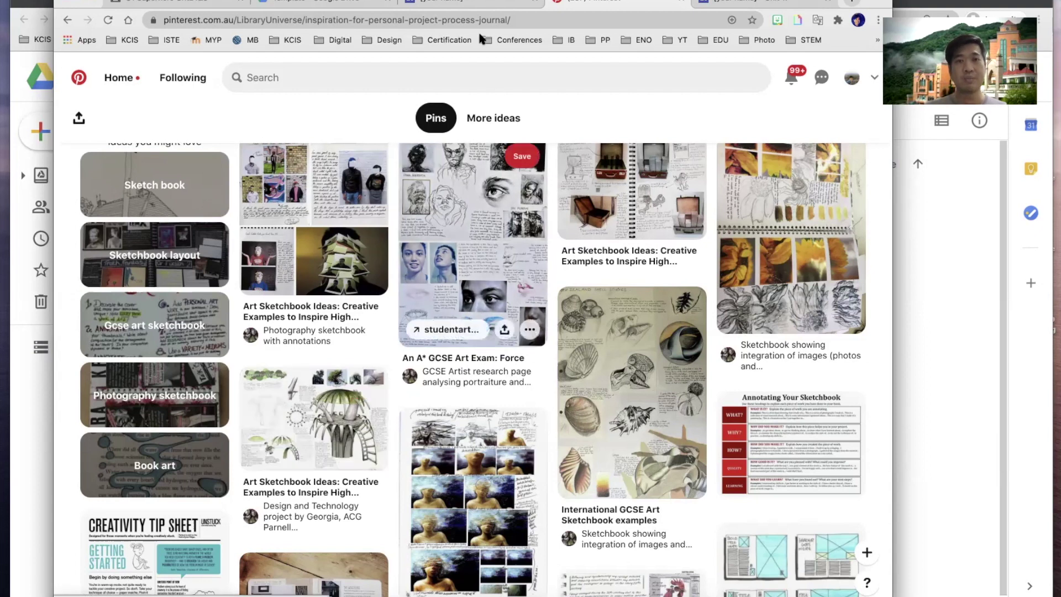
{"action": "left_click", "coordinate": [456, 3]}
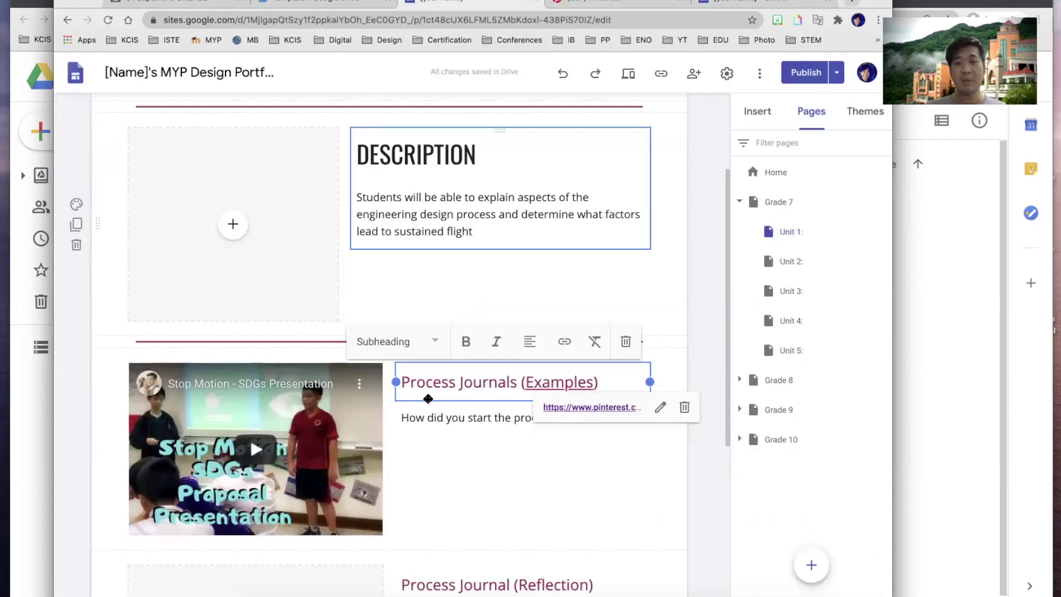
{"action": "left_click", "coordinate": [447, 447]}
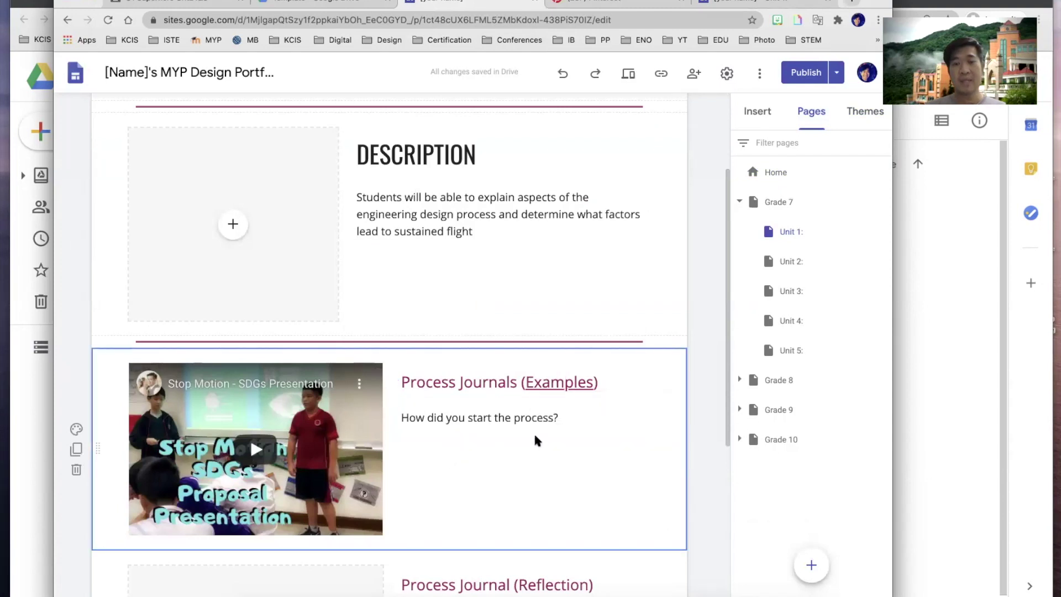
{"action": "left_click", "coordinate": [581, 416]}
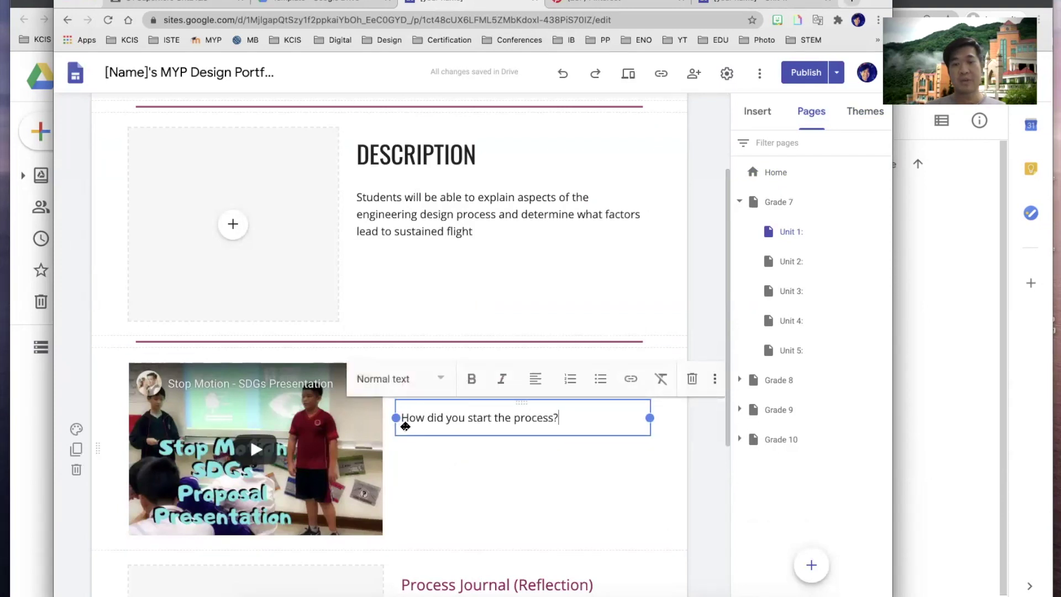
{"action": "scroll", "coordinate": [544, 430], "scroll_direction": "down", "scroll_amount": 5}
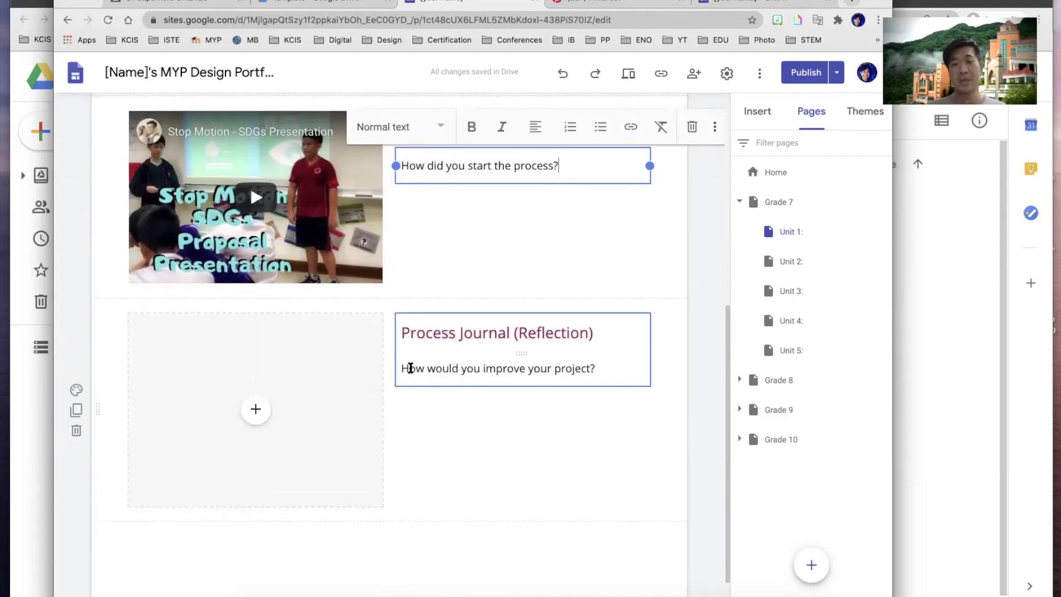
{"action": "left_click", "coordinate": [410, 368]}
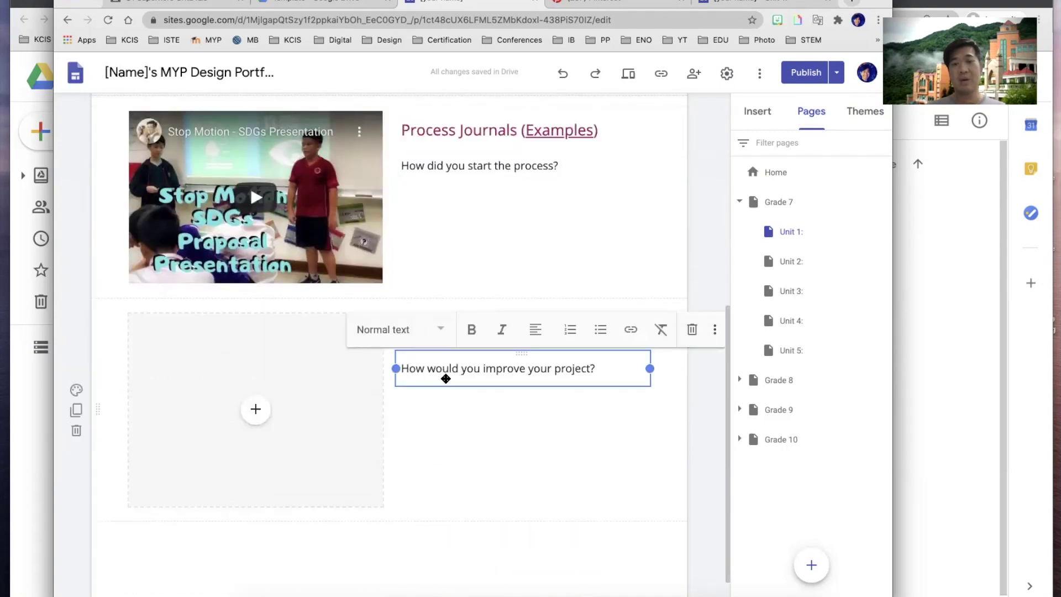
{"action": "left_click", "coordinate": [262, 371]}
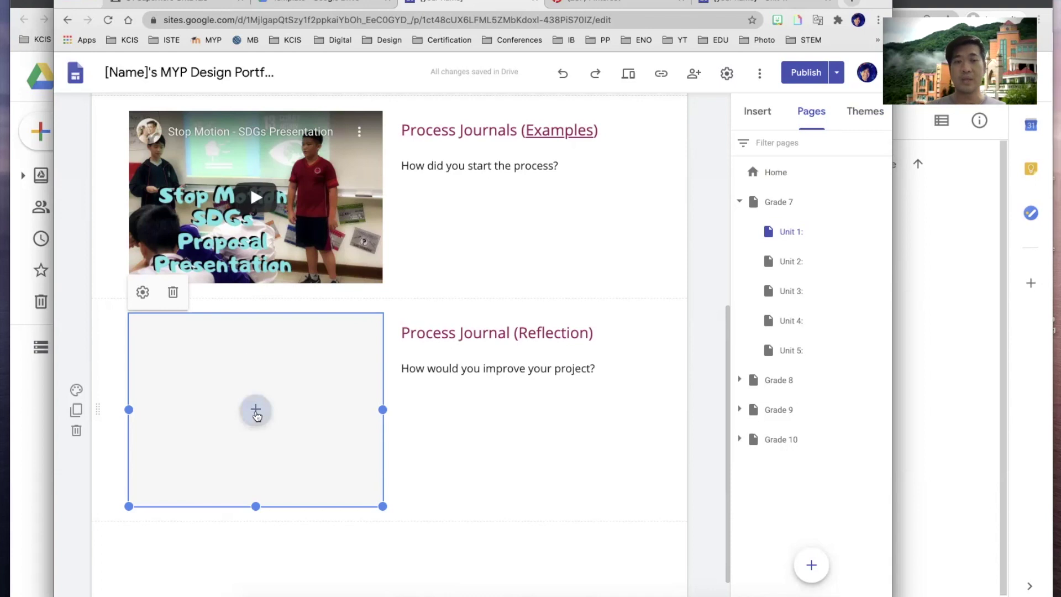
{"action": "scroll", "coordinate": [244, 349], "scroll_direction": "up", "scroll_amount": 3}
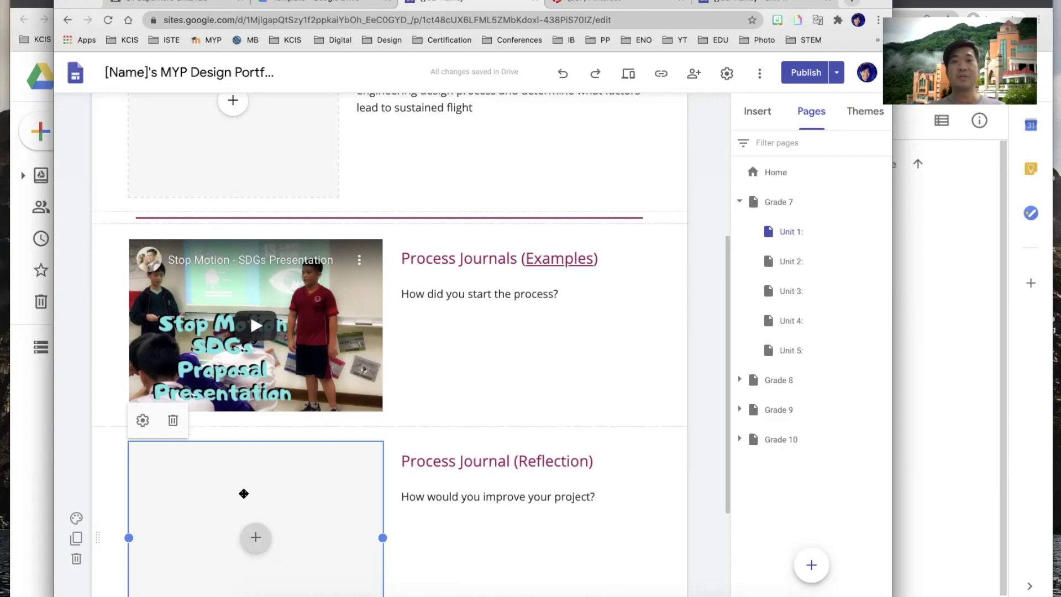
{"action": "scroll", "coordinate": [244, 494], "scroll_direction": "down", "scroll_amount": 3}
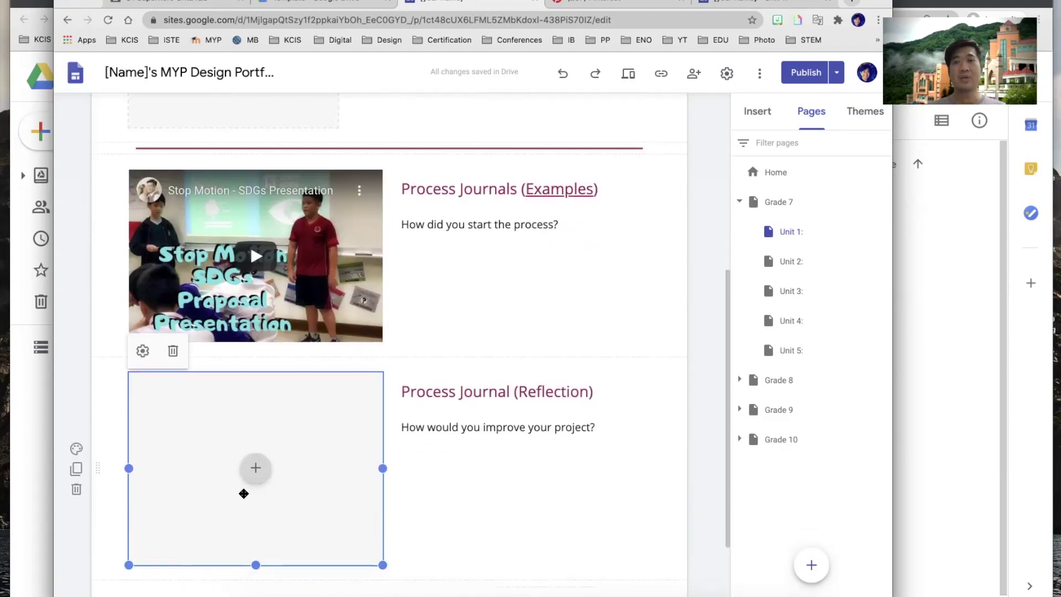
{"action": "scroll", "coordinate": [244, 494], "scroll_direction": "up", "scroll_amount": 6}
{"action": "scroll", "coordinate": [244, 494], "scroll_direction": "up", "scroll_amount": 2}
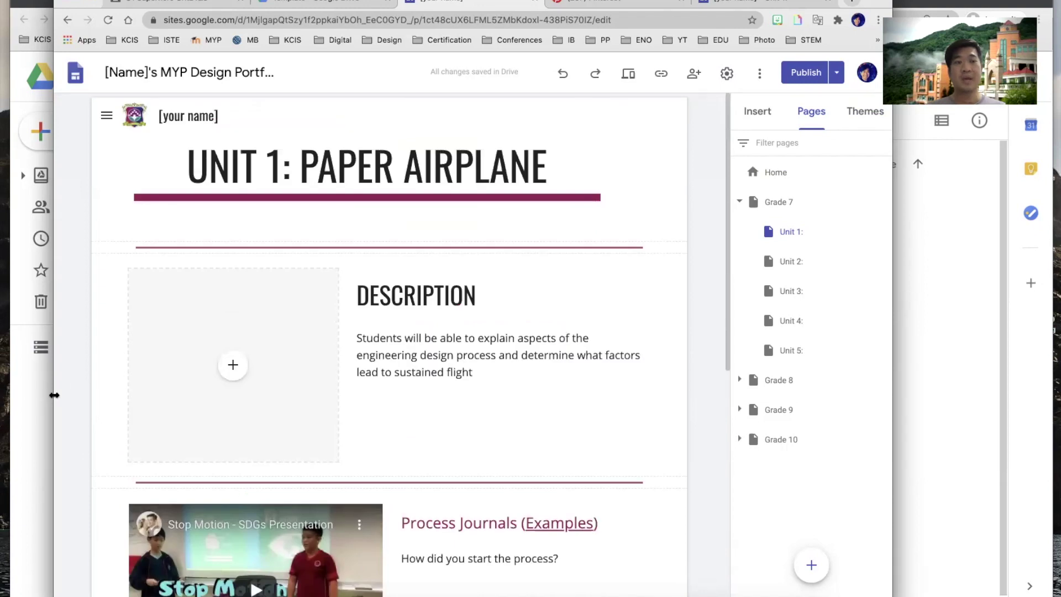
Return to Drive's Template folder and select the [Name]'s MYP Design Portfolio site file.
{"action": "left_click", "coordinate": [28, 396]}
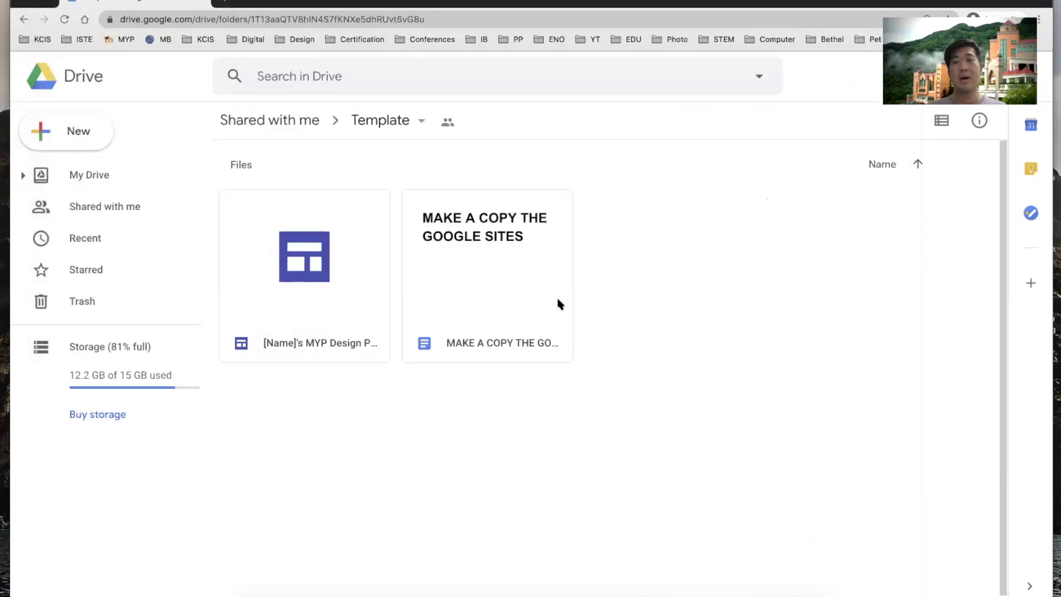
{"action": "left_click", "coordinate": [325, 239]}
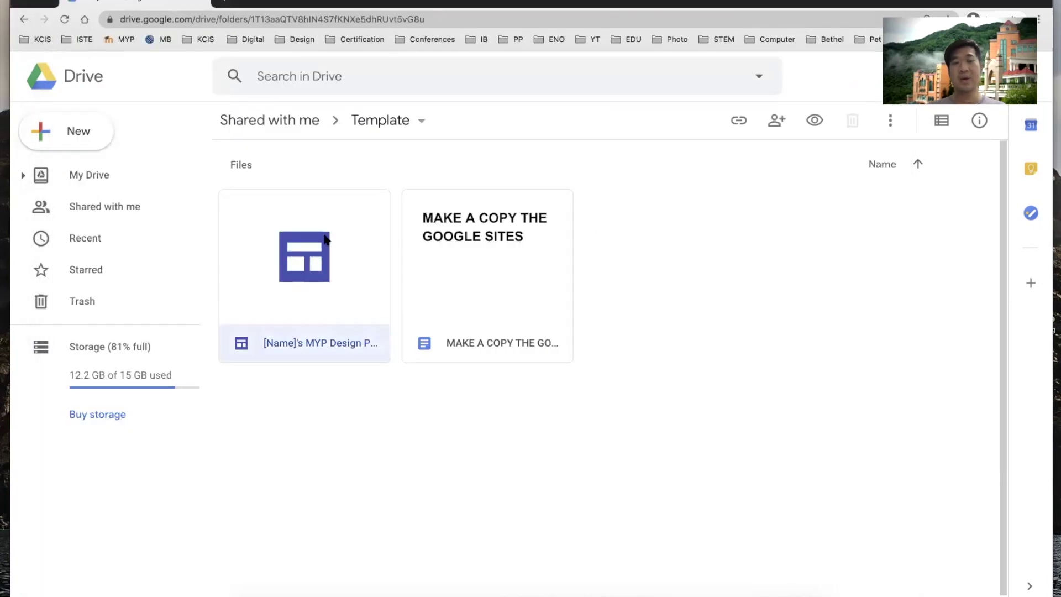